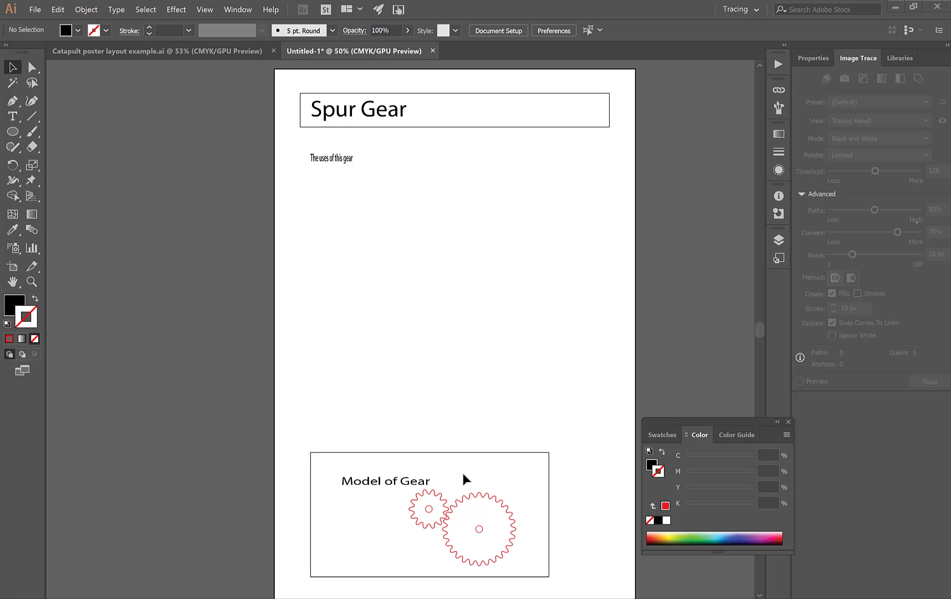
# Start a new document from the Print presets and name it "Gears Presentation".
pyautogui.click(35, 10)
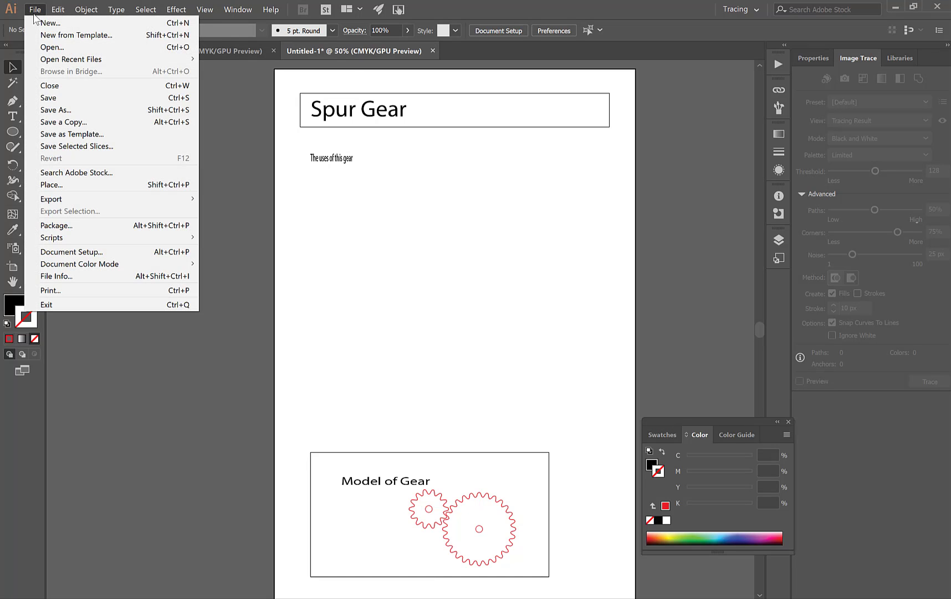
pyautogui.click(35, 21)
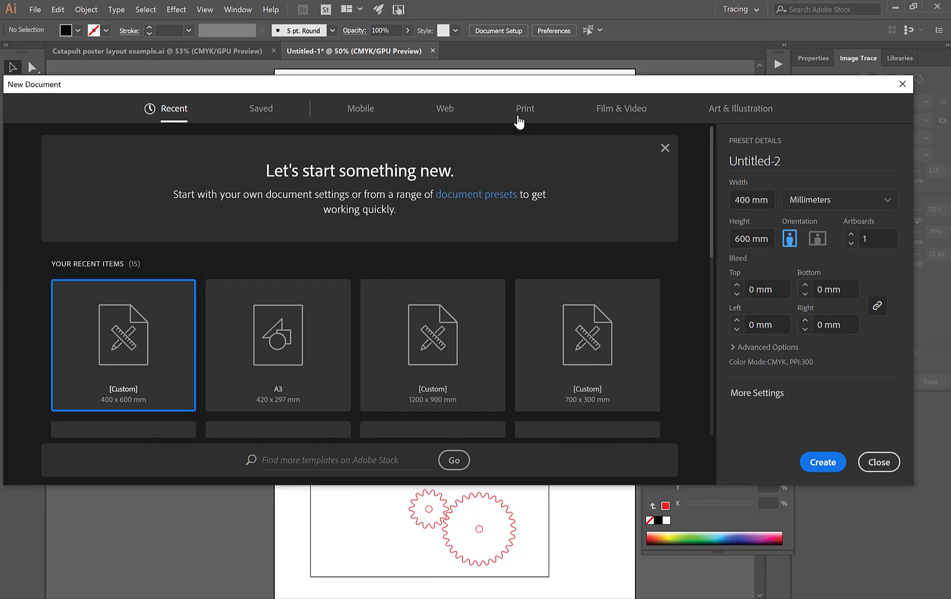
pyautogui.click(524, 114)
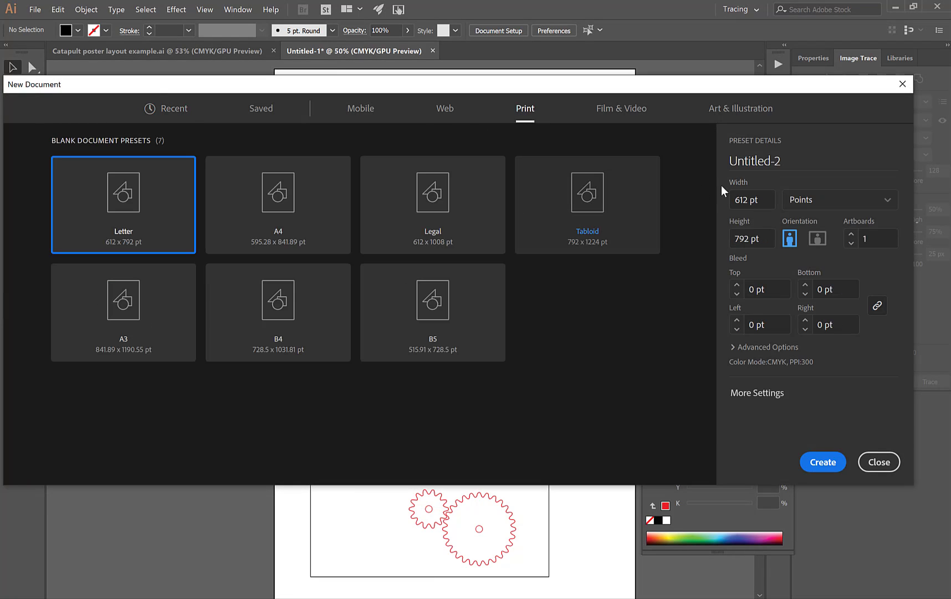
pyautogui.click(776, 161)
pyautogui.moveTo(776, 161); pyautogui.dragTo(695, 163)
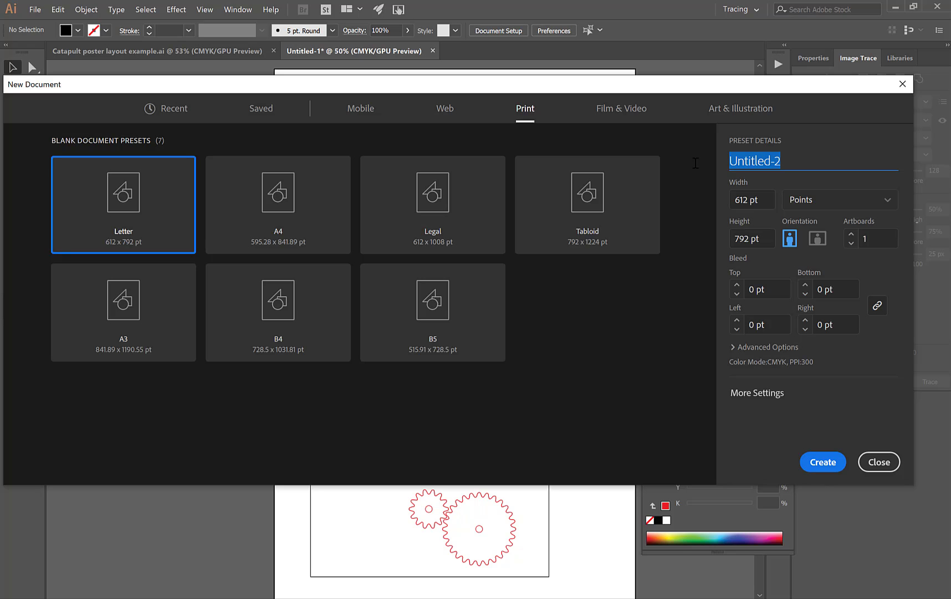
pyautogui.write('Gear')
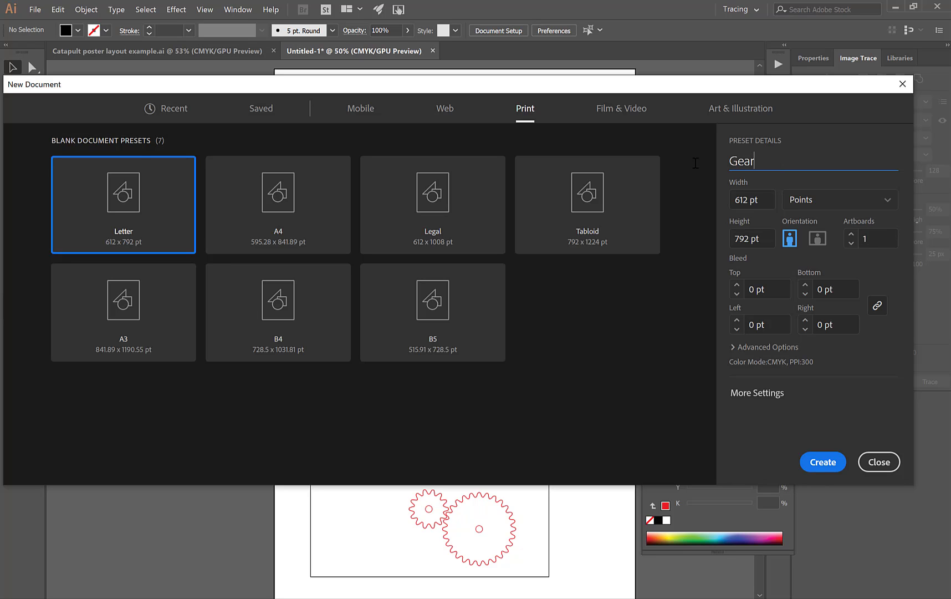
pyautogui.write('s Presentation')
# Set the new document to millimeters, 400 mm wide by 600 mm high in portrait orientation, and create it.
pyautogui.click(803, 196)
pyautogui.click(806, 288)
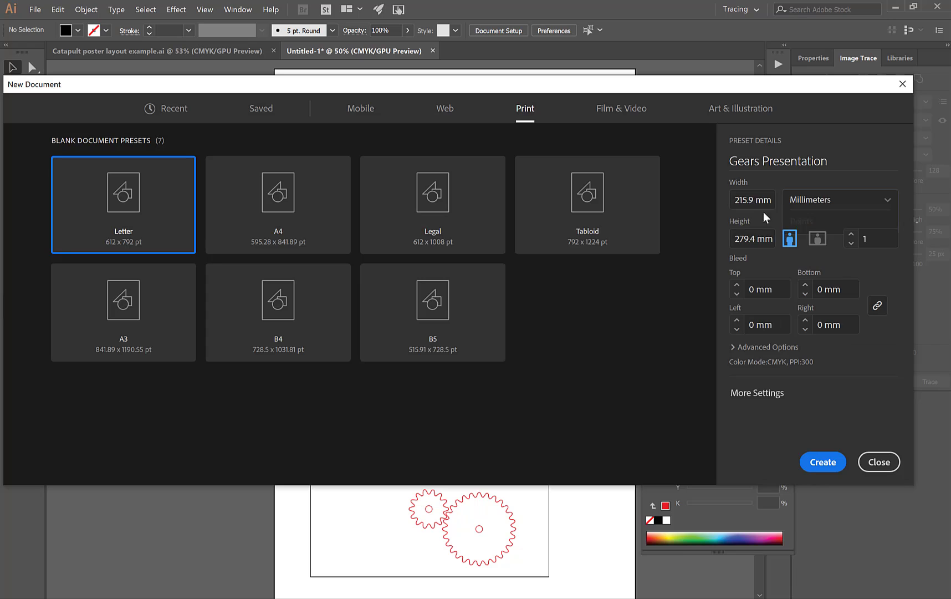
pyautogui.click(771, 200)
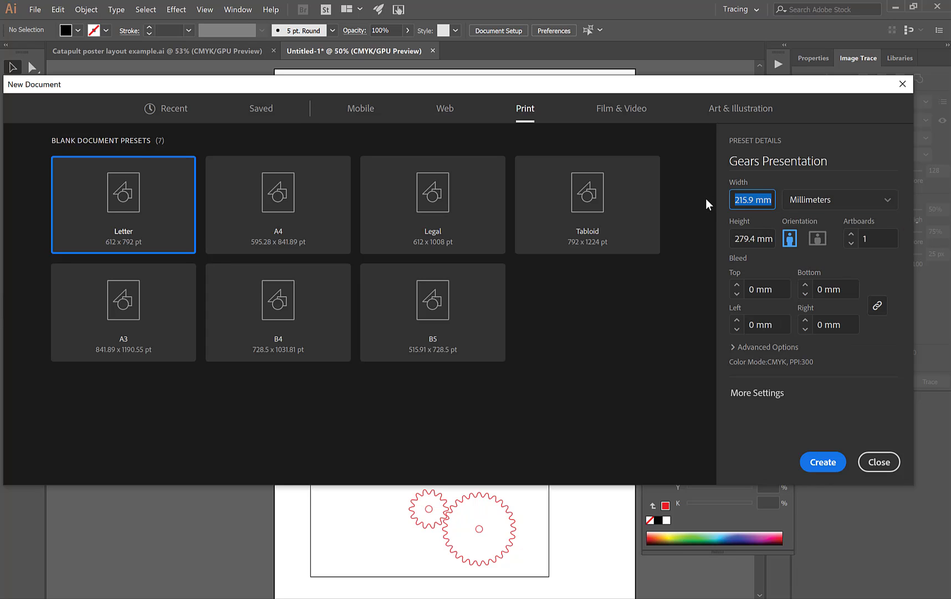
pyautogui.write('400')
pyautogui.click(766, 239)
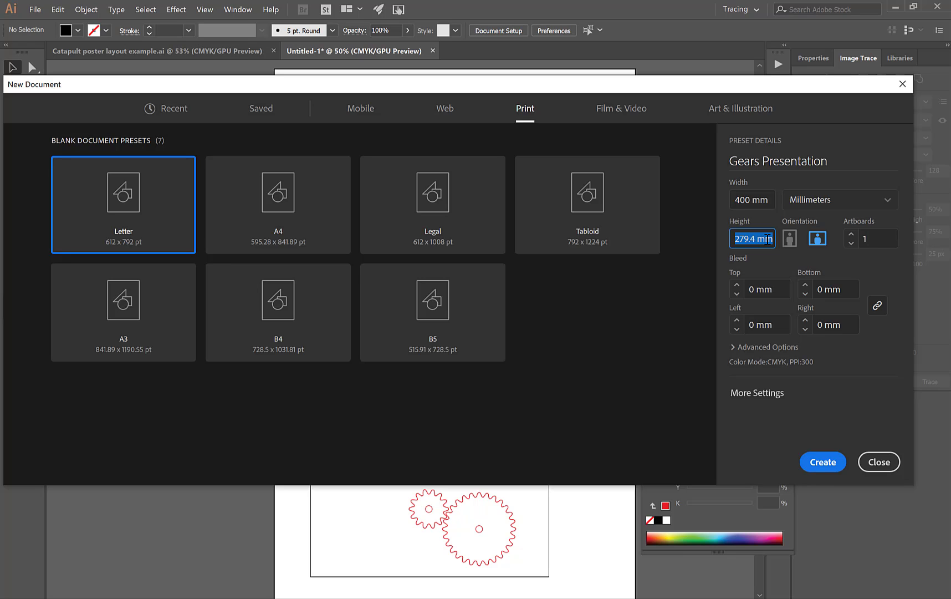
pyautogui.write('600')
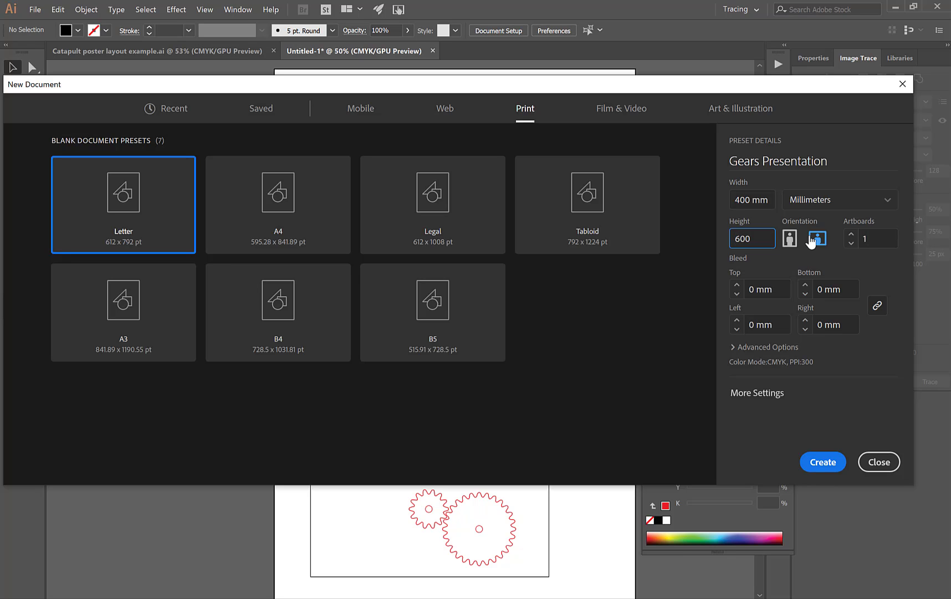
pyautogui.click(790, 238)
pyautogui.click(824, 463)
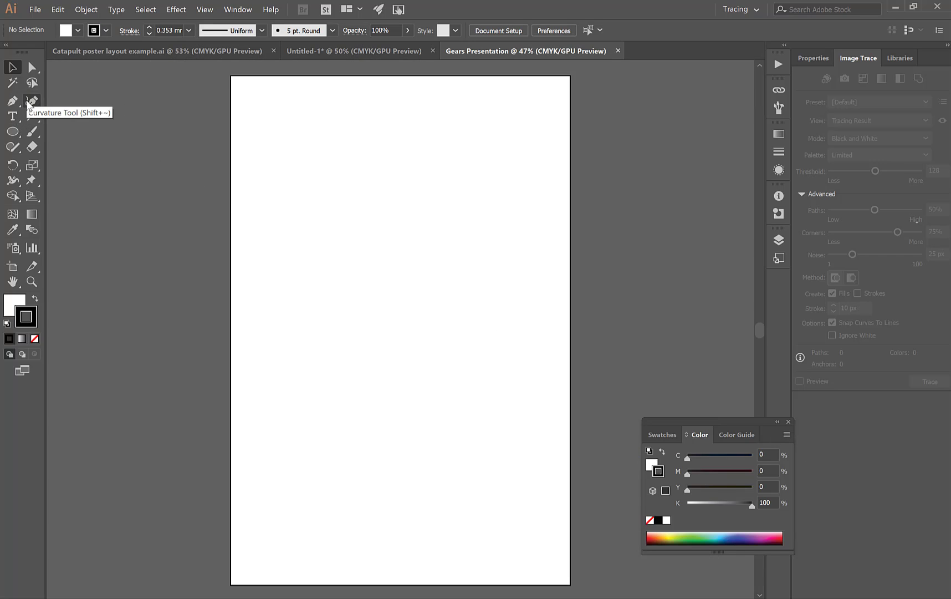
# Draw a wide title rectangle about 348 mm by 32 mm near the page's upper edge.
pyautogui.click(13, 134)
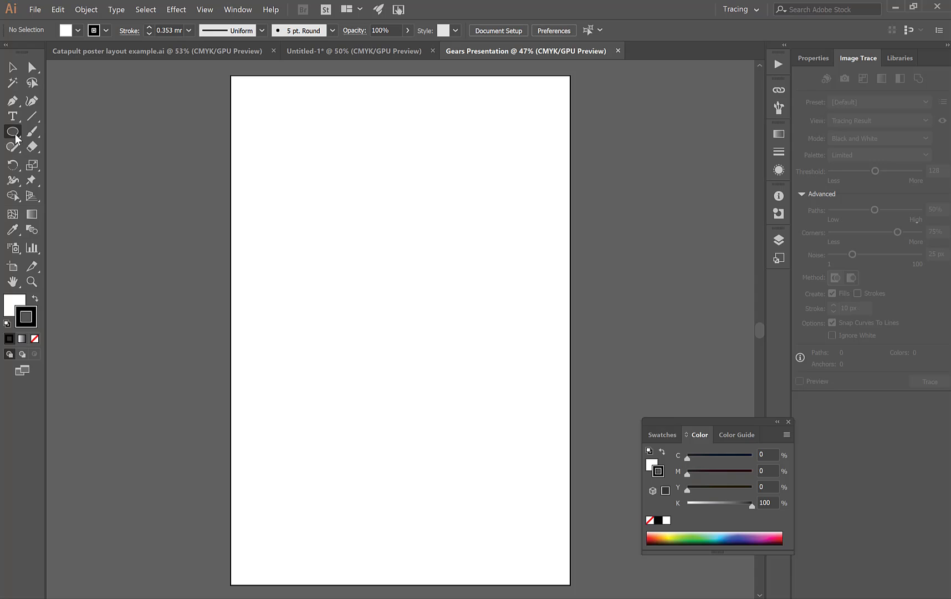
pyautogui.moveTo(15, 139); pyautogui.dragTo(61, 131)
pyautogui.moveTo(257, 104); pyautogui.dragTo(551, 130)
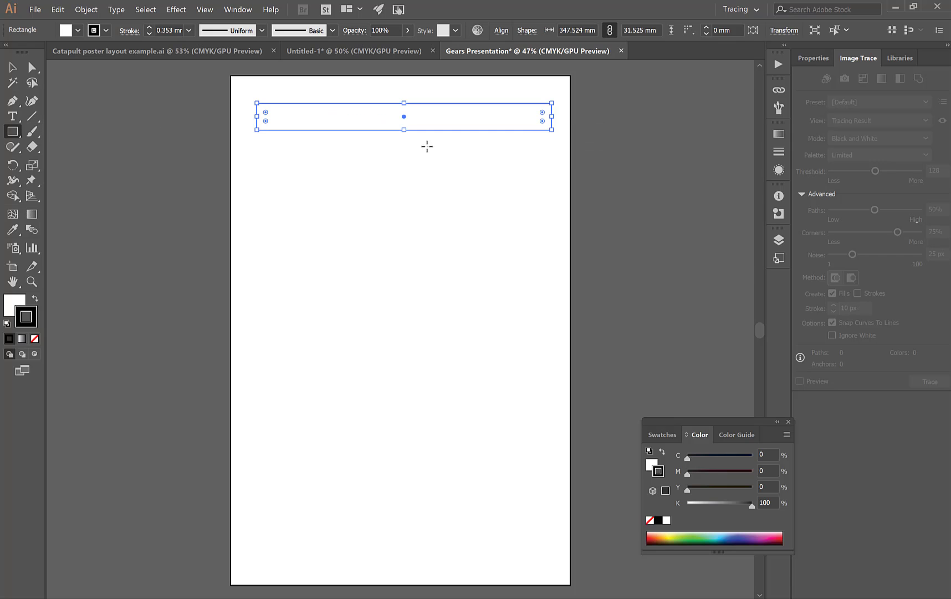
# Draw a closed roundish shape about 108 mm by 103 mm with the Curvature tool, below the title rectangle's left end.
pyautogui.click(32, 101)
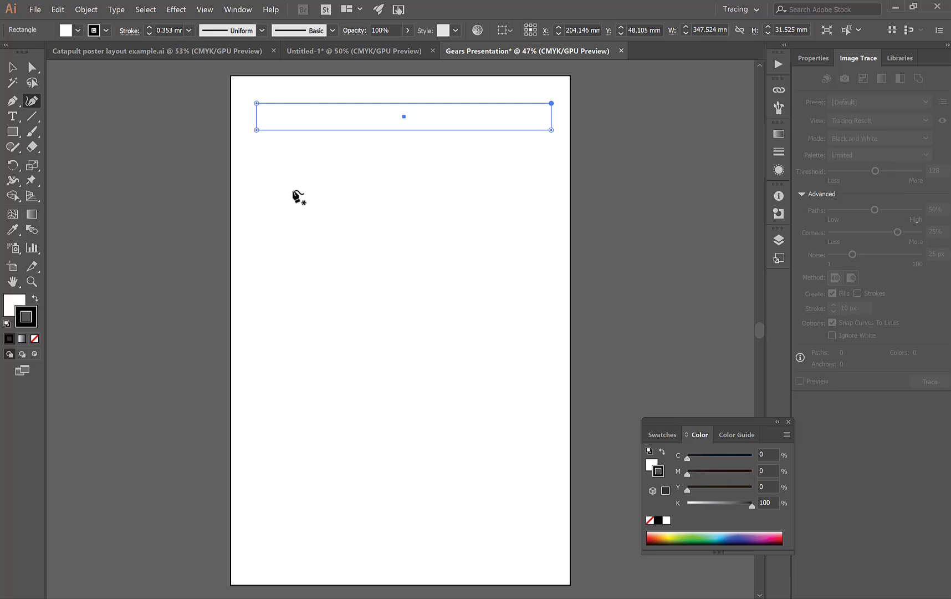
pyautogui.click(301, 164)
pyautogui.click(259, 181)
pyautogui.click(265, 233)
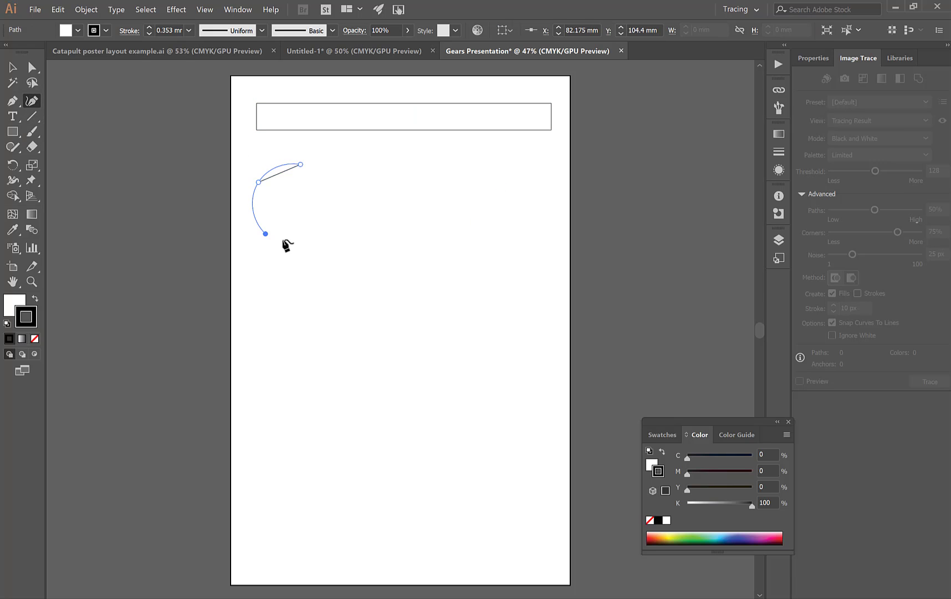
pyautogui.click(334, 241)
pyautogui.click(340, 194)
pyautogui.click(301, 164)
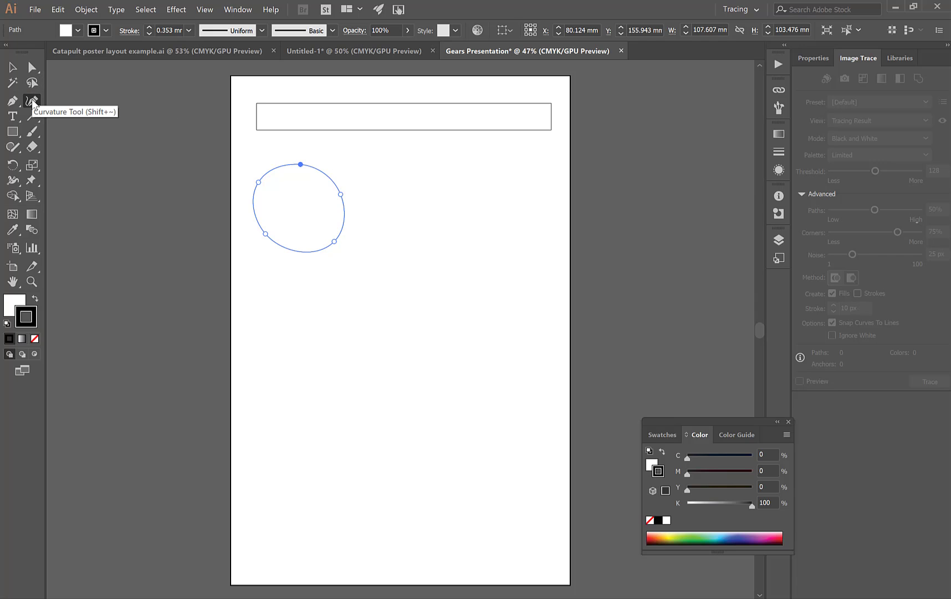
# Draw a closed freeform curved shape about 161 mm by 141 mm, overlapping the page's right edge, with the Curvature tool.
pyautogui.click(598, 175)
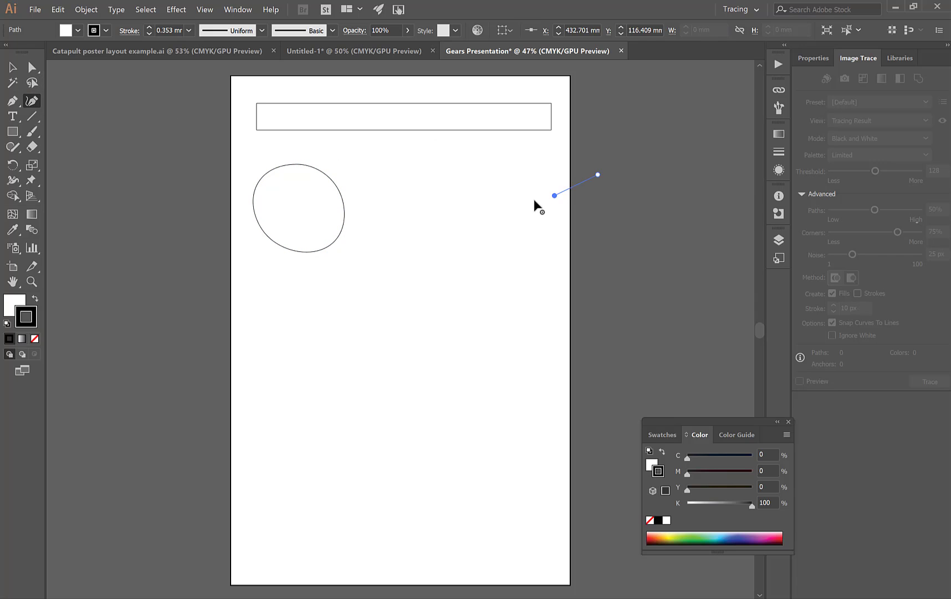
pyautogui.click(554, 195)
pyautogui.click(517, 192)
pyautogui.click(509, 271)
pyautogui.click(593, 285)
pyautogui.click(628, 229)
pyautogui.click(629, 186)
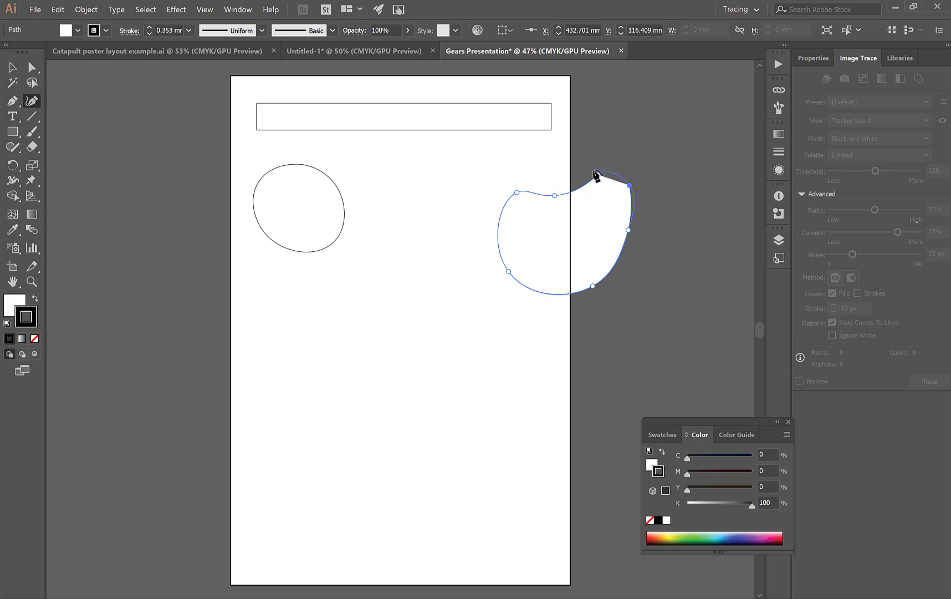
pyautogui.click(597, 175)
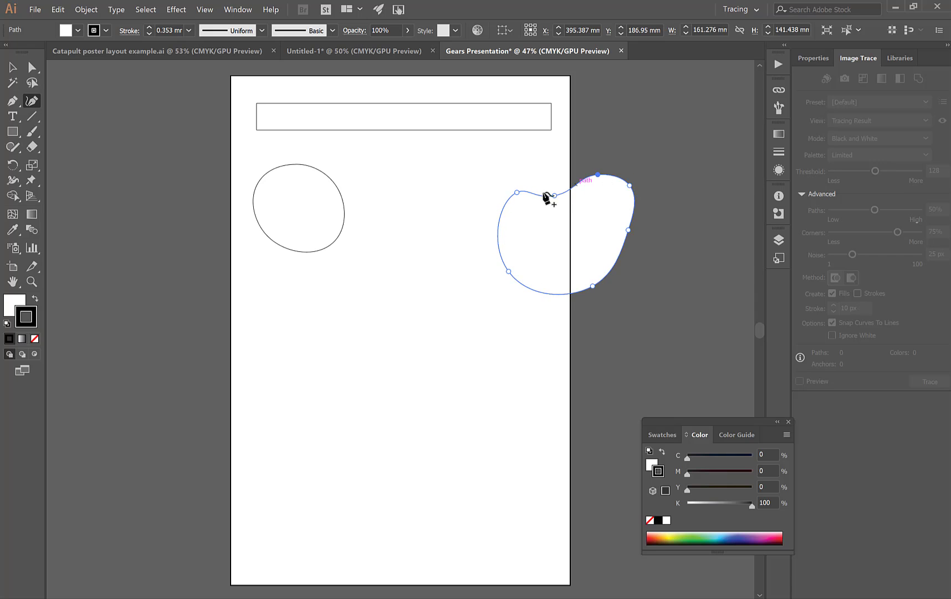
# Draw a straight-sided quadrilateral about 132 mm by 116 mm beside the page with the Curvature tool and set its fill to none.
pyautogui.click(584, 342)
pyautogui.click(636, 303)
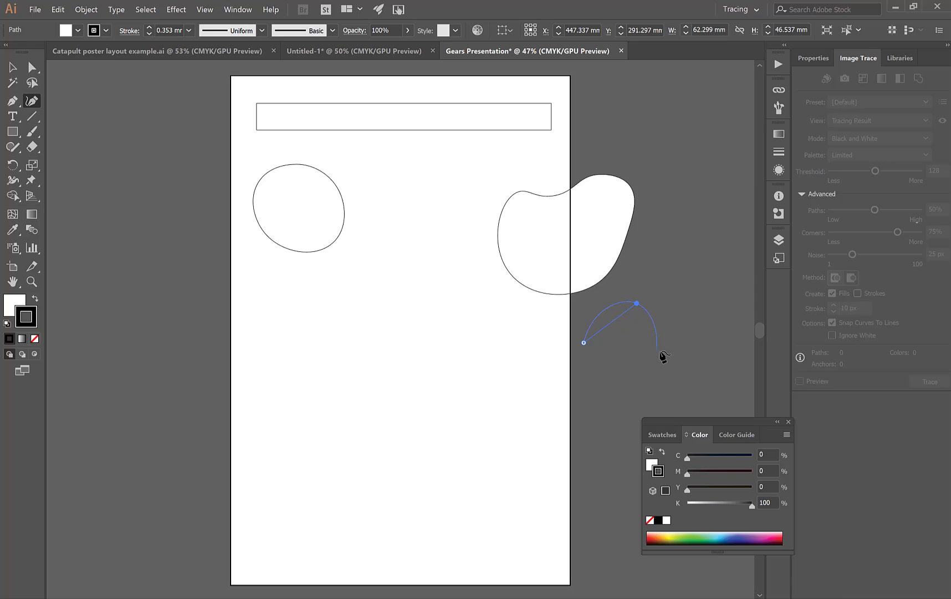
pyautogui.click(696, 355)
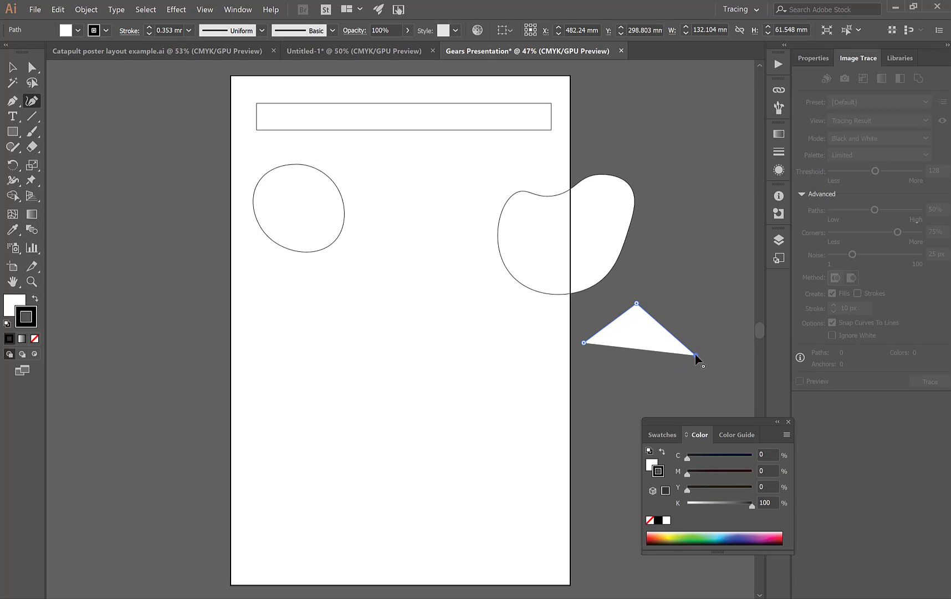
pyautogui.click(590, 402)
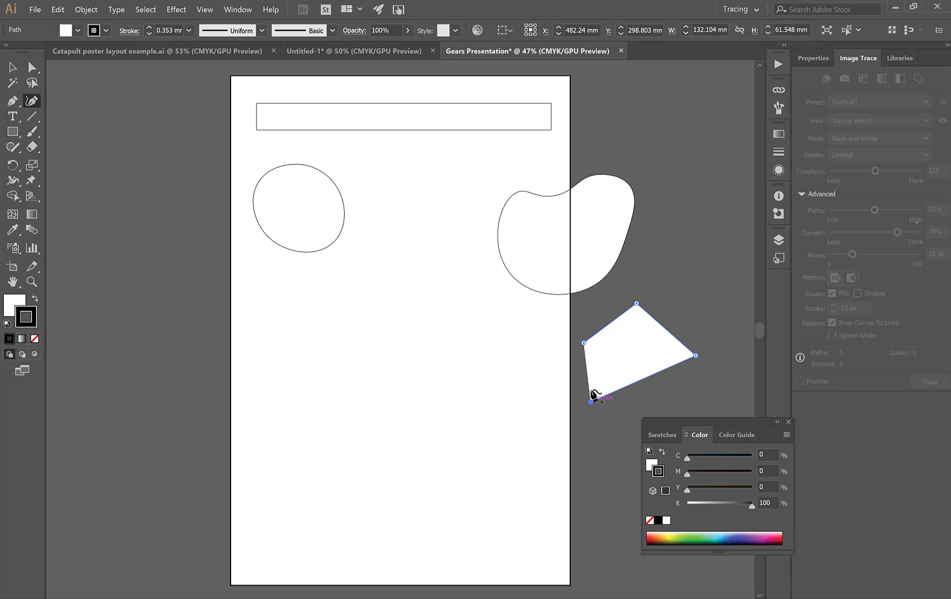
pyautogui.click(584, 343)
pyautogui.click(34, 340)
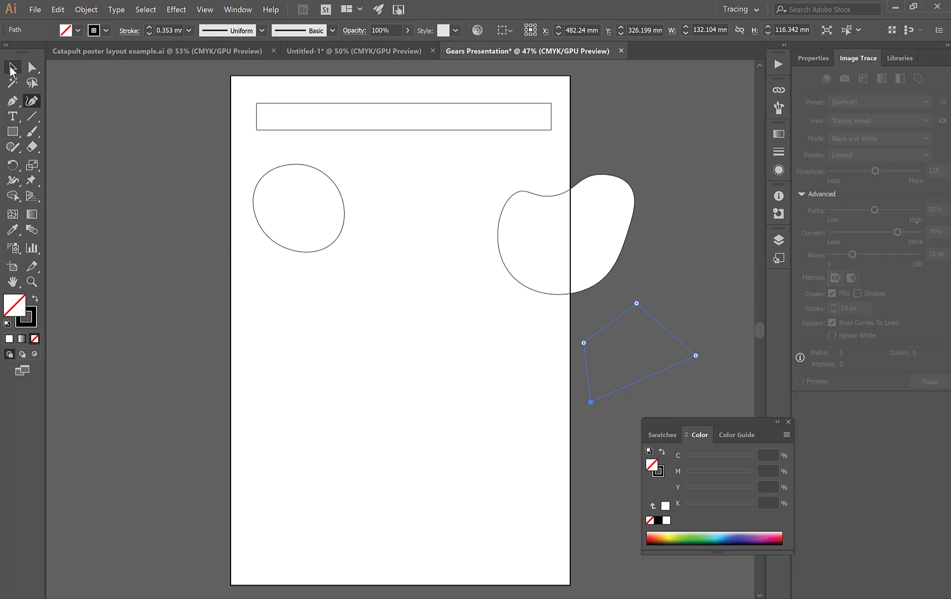
# Set the fill to none on the title rectangle and the two curved shapes.
pyautogui.click(12, 67)
pyautogui.click(280, 243)
pyautogui.click(661, 114)
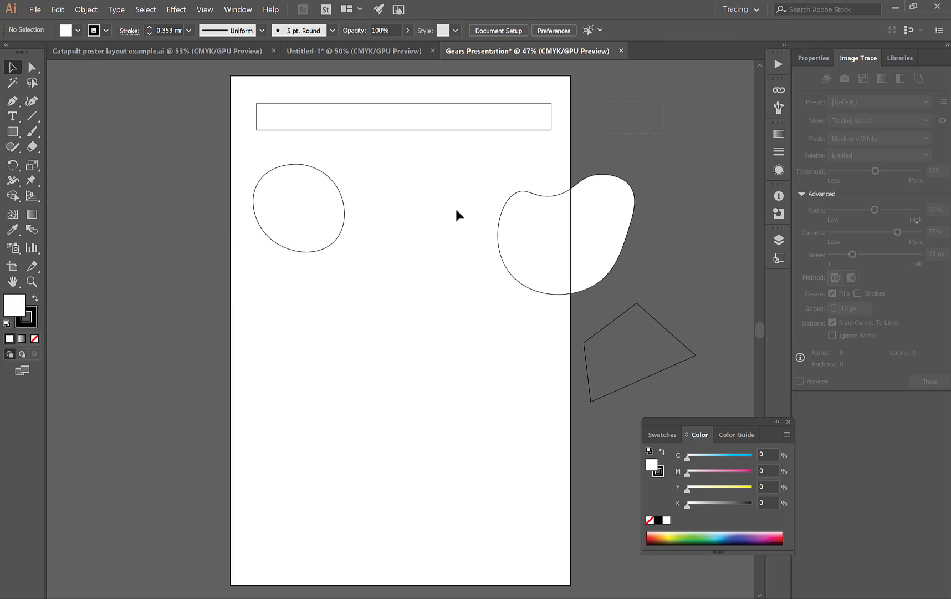
pyautogui.moveTo(458, 215); pyautogui.dragTo(248, 286)
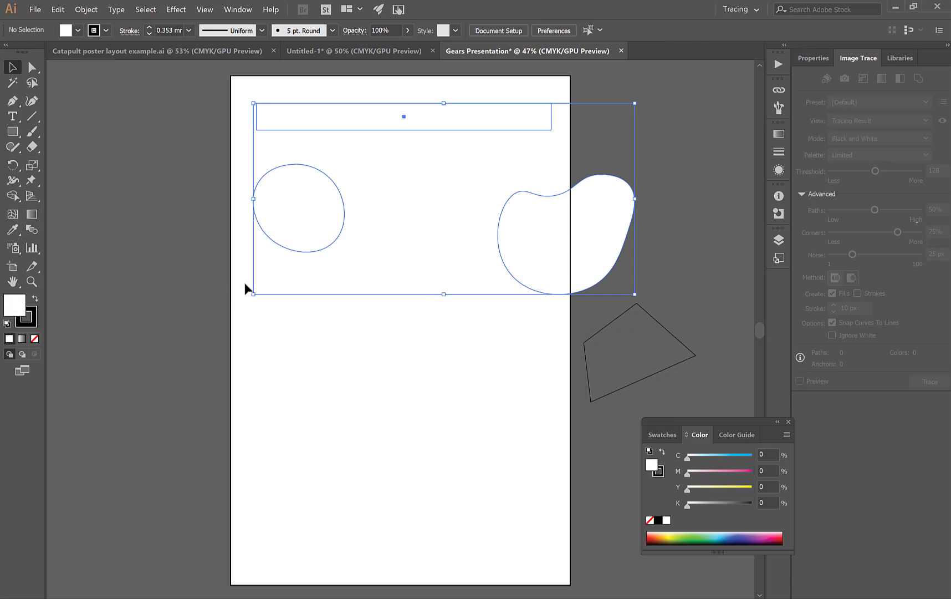
pyautogui.click(35, 338)
pyautogui.click(130, 343)
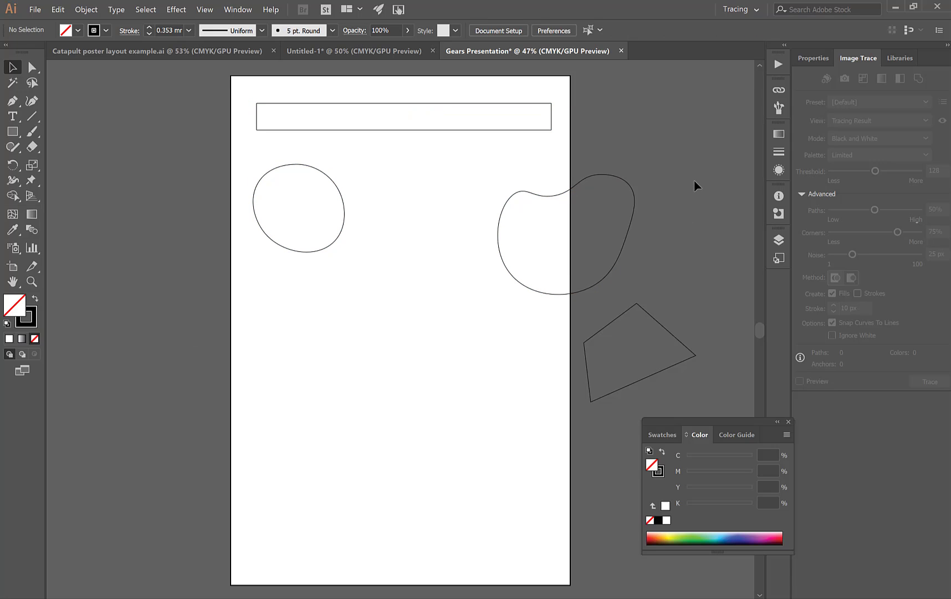
# Delete the two curved shapes and the quadrilateral, keeping the title rectangle.
pyautogui.moveTo(582, 313); pyautogui.dragTo(583, 314)
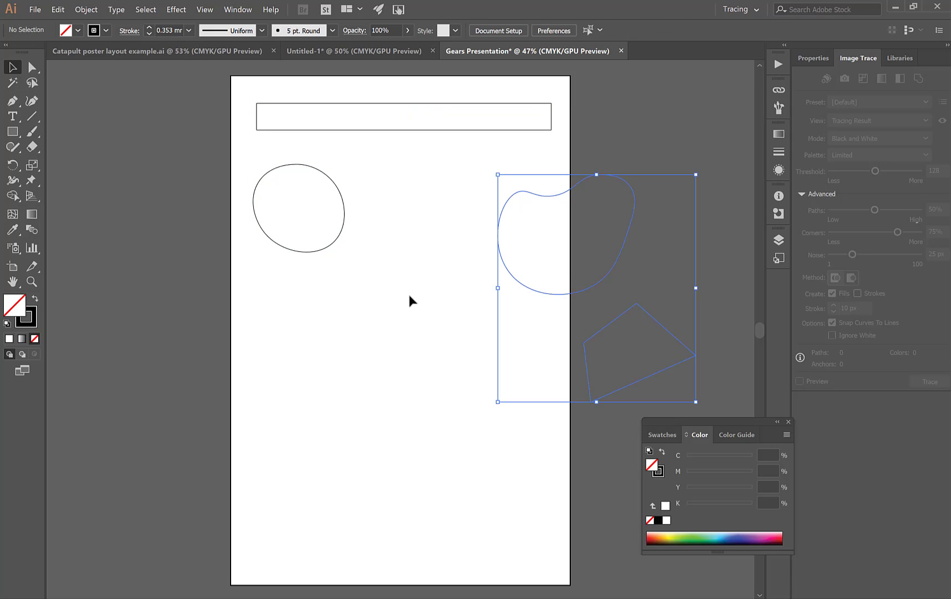
pyautogui.press('Delete')
pyautogui.click(281, 248)
pyautogui.press('Delete')
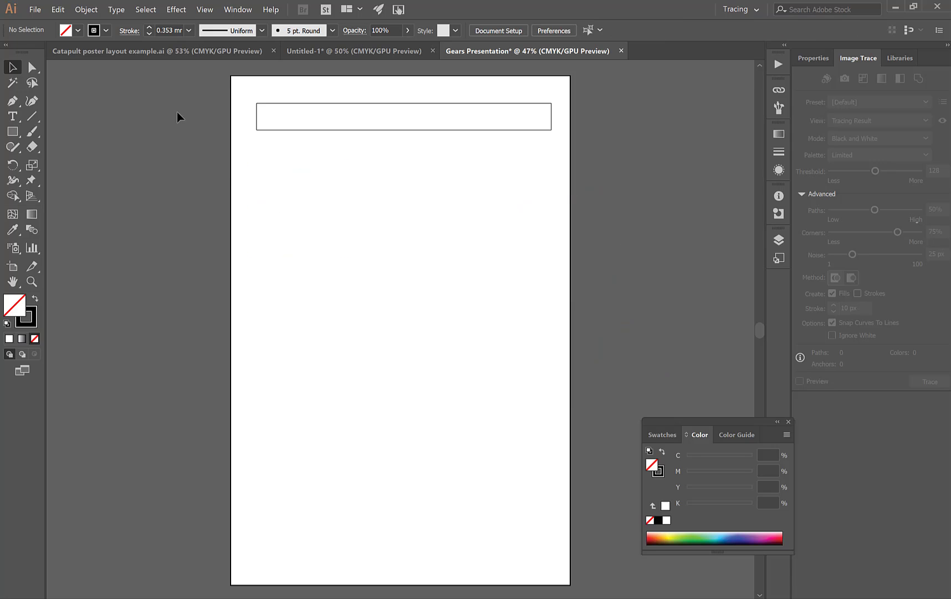
# Add the title text "Spur Gear" inside the rectangle's left end and enlarge it to fill the rectangle's height.
pyautogui.click(12, 116)
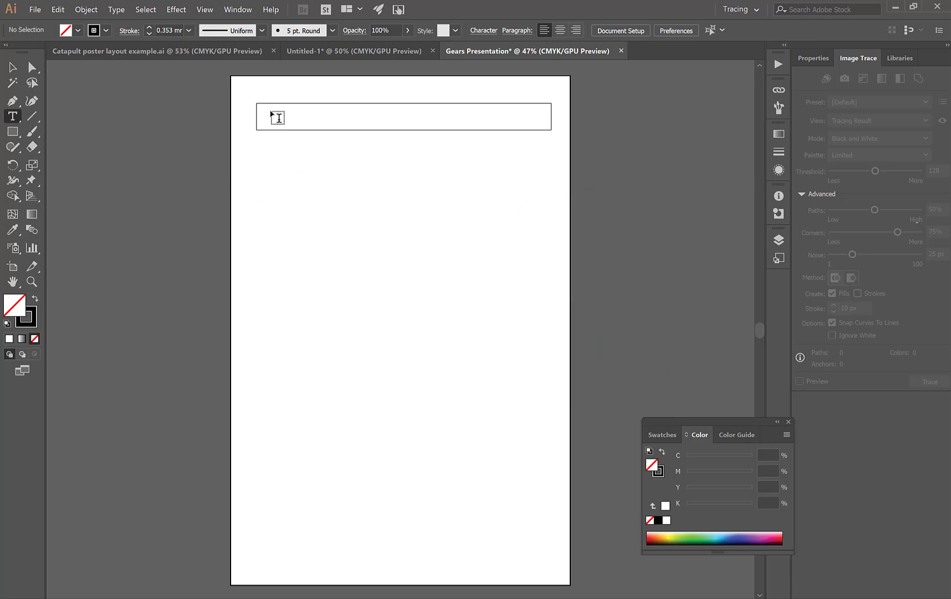
pyautogui.click(270, 113)
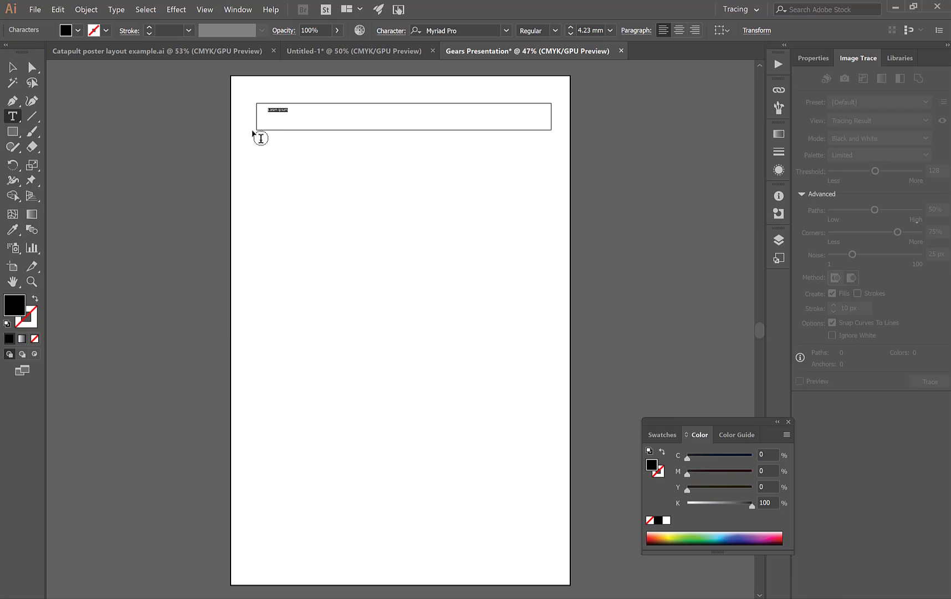
pyautogui.press('BackSpace')
pyautogui.click(11, 67)
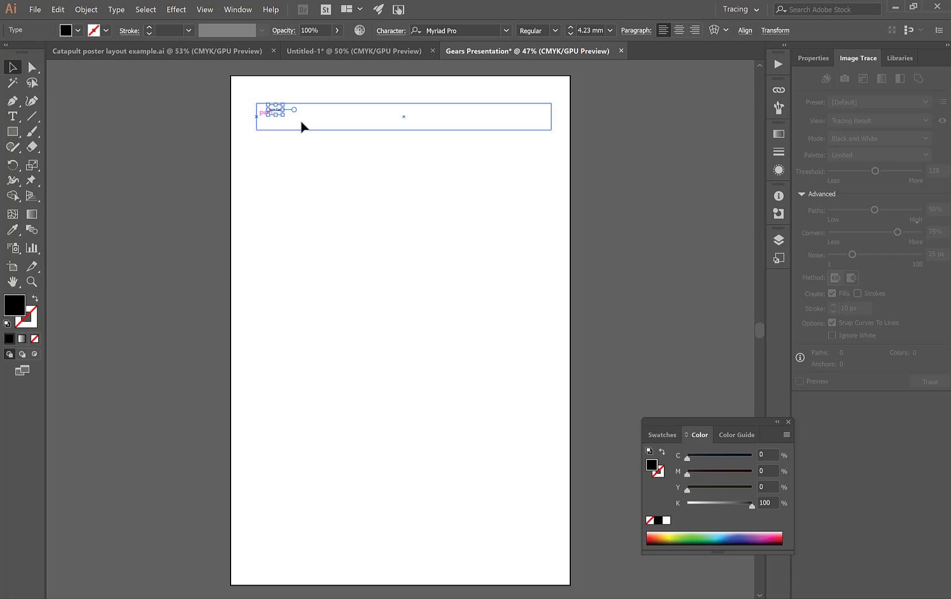
pyautogui.moveTo(283, 114); pyautogui.dragTo(363, 145)
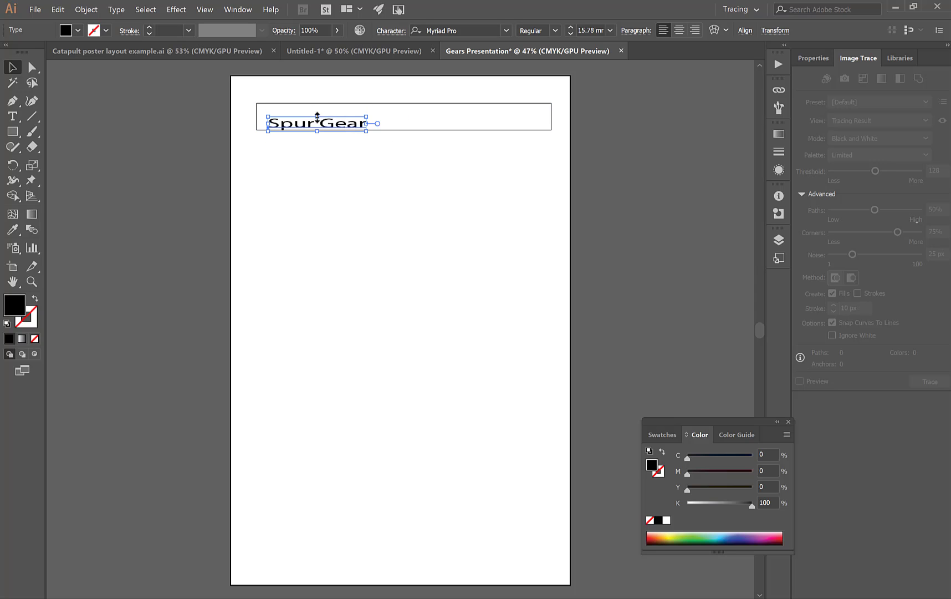
pyautogui.moveTo(317, 117); pyautogui.dragTo(317, 103)
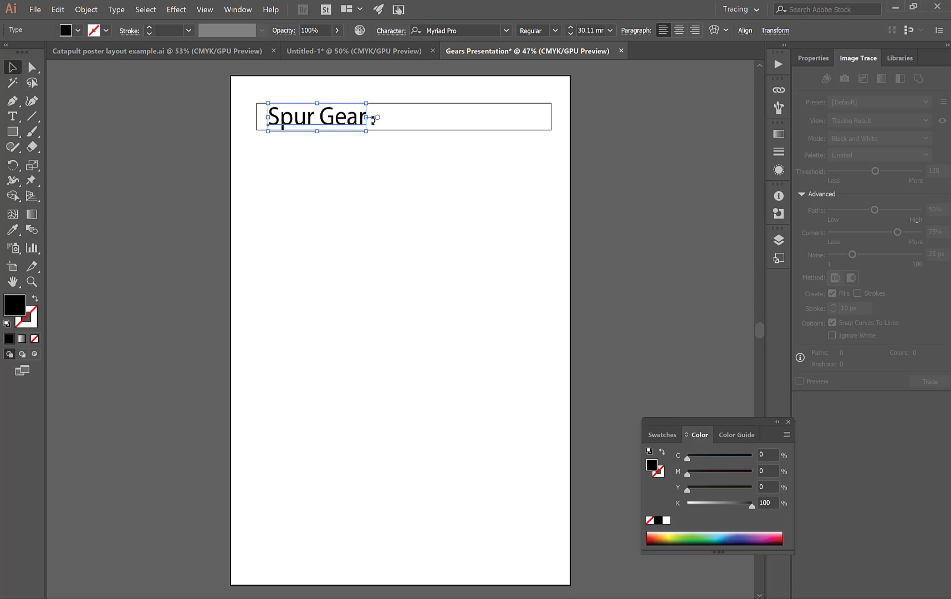
# Set the title text's font size to 31 mm and deselect it.
pyautogui.click(806, 58)
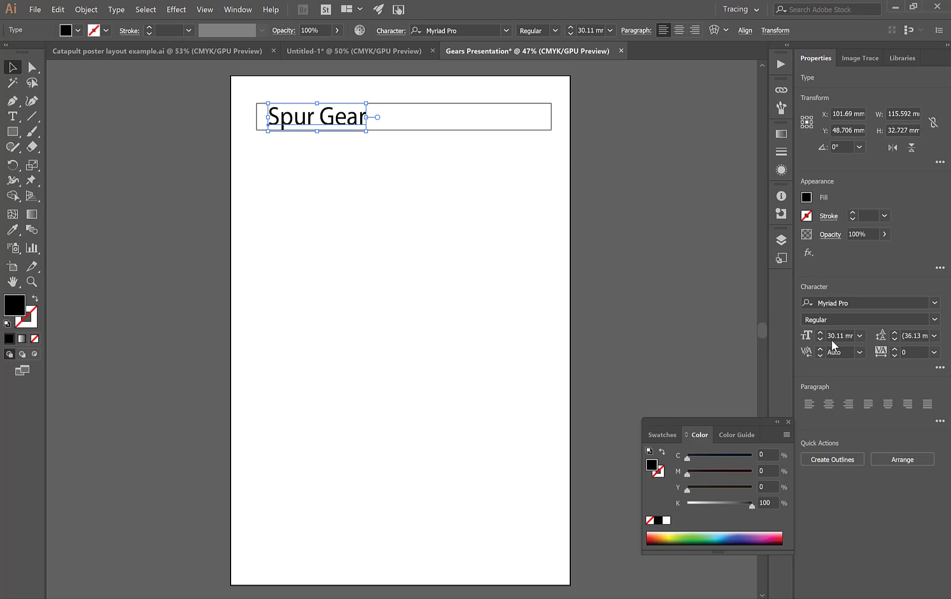
pyautogui.click(821, 333)
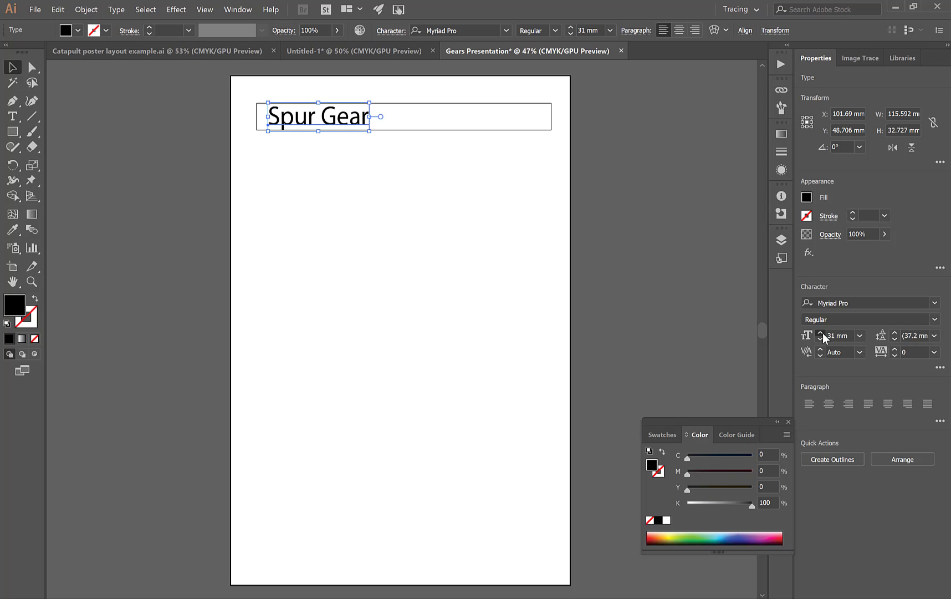
pyautogui.click(820, 332)
pyautogui.click(821, 339)
pyautogui.click(297, 214)
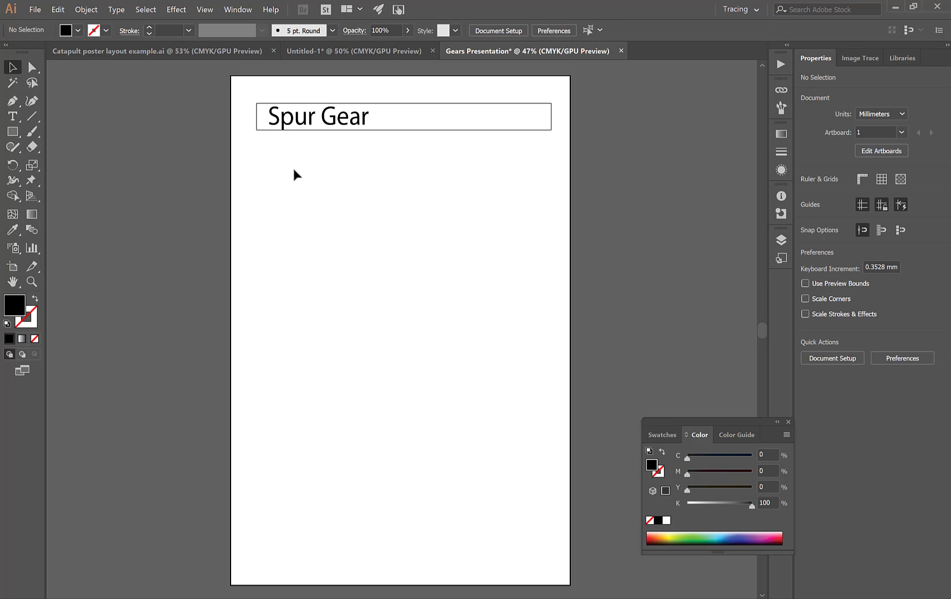
# Add the text "What are simple machines?" just below the title rectangle.
pyautogui.click(12, 116)
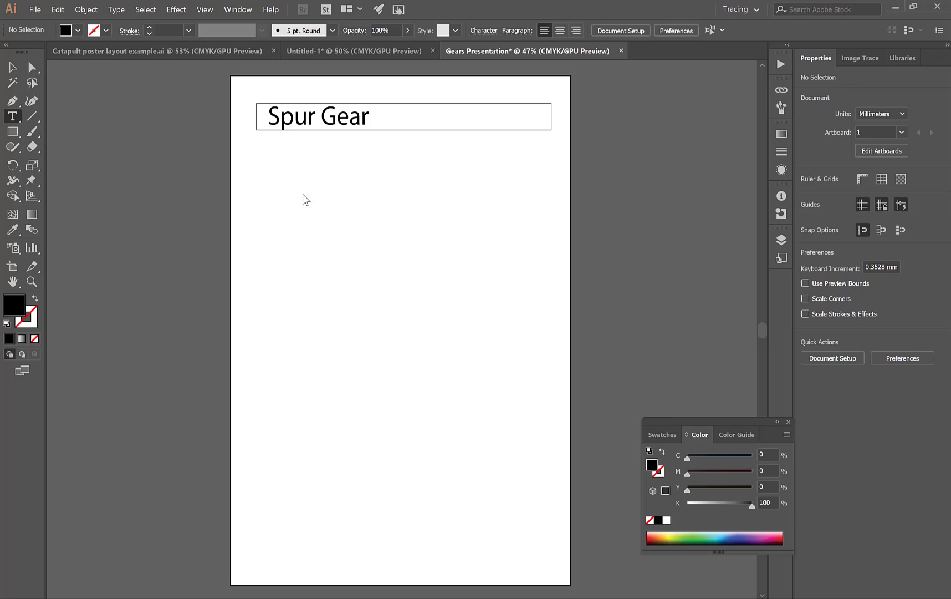
pyautogui.click(276, 162)
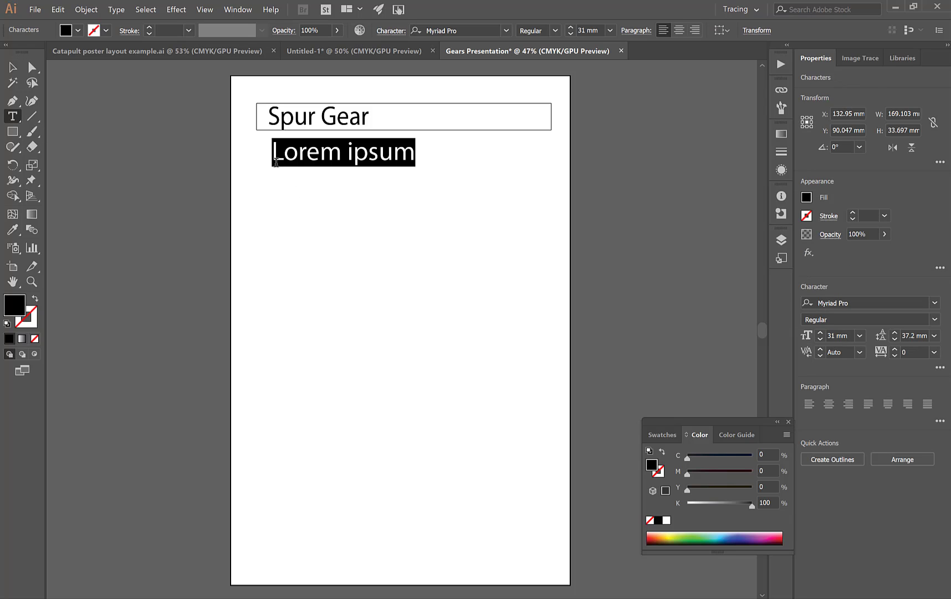
pyautogui.write('What')
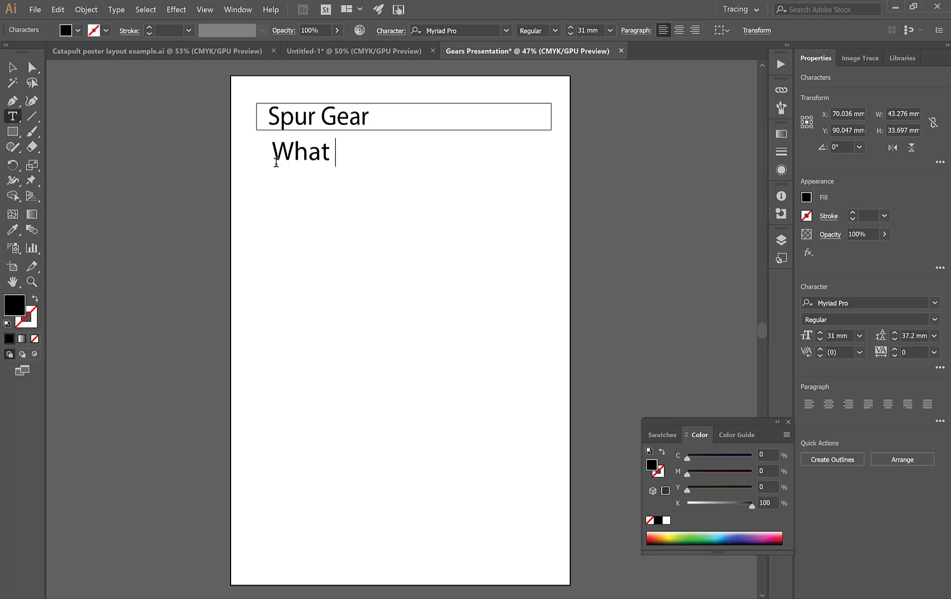
pyautogui.write('are simple')
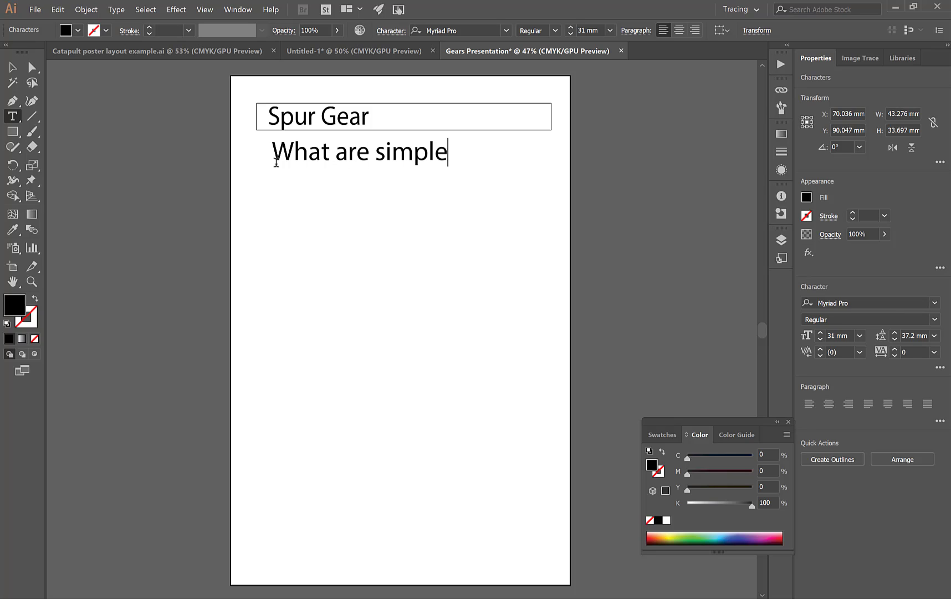
pyautogui.write(' machines')
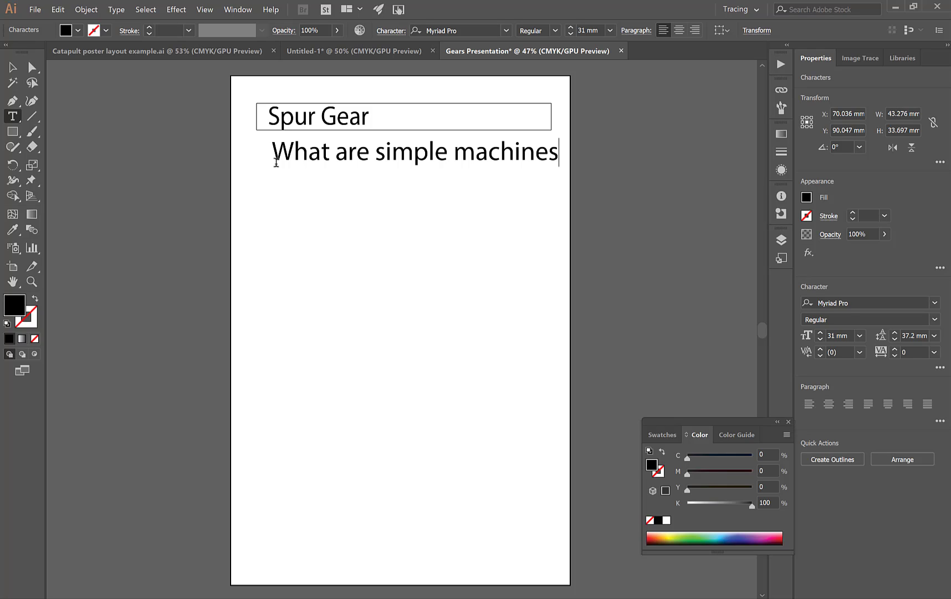
pyautogui.write('?')
pyautogui.click(13, 68)
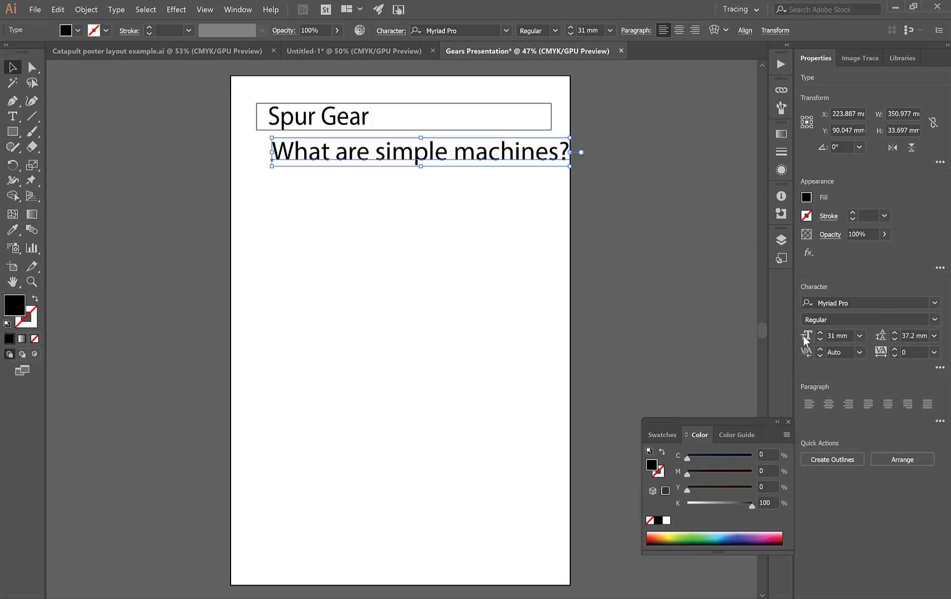
# Set the "What are simple machines?" text to 18 mm and align its left edge with the title rectangle.
pyautogui.click(821, 337)
pyautogui.click(821, 338)
pyautogui.click(820, 337)
pyautogui.click(820, 338)
pyautogui.click(820, 338)
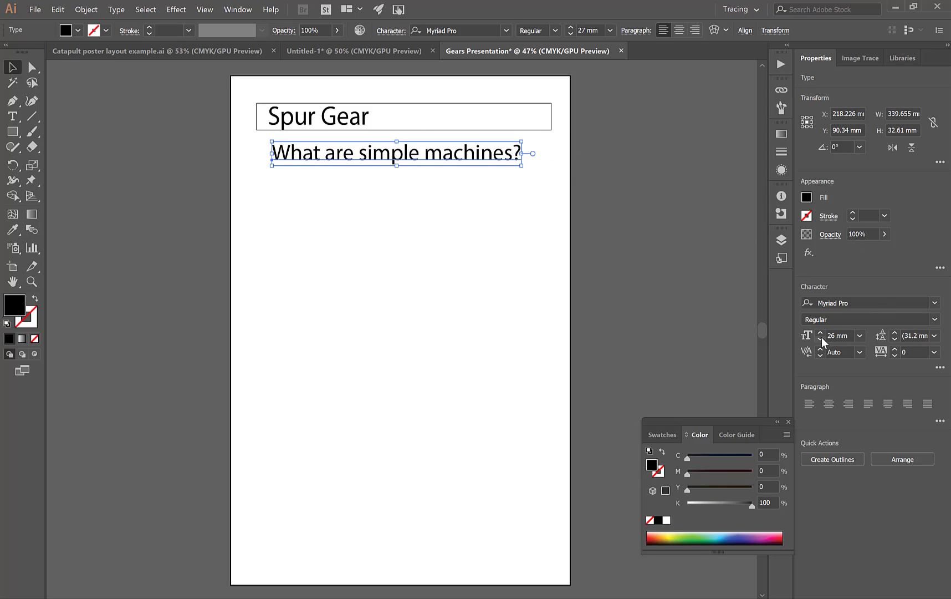
pyautogui.click(821, 338)
pyautogui.click(820, 338)
pyautogui.click(821, 338)
pyautogui.click(820, 338)
pyautogui.click(820, 338)
pyautogui.click(820, 337)
pyautogui.click(820, 338)
pyautogui.click(820, 337)
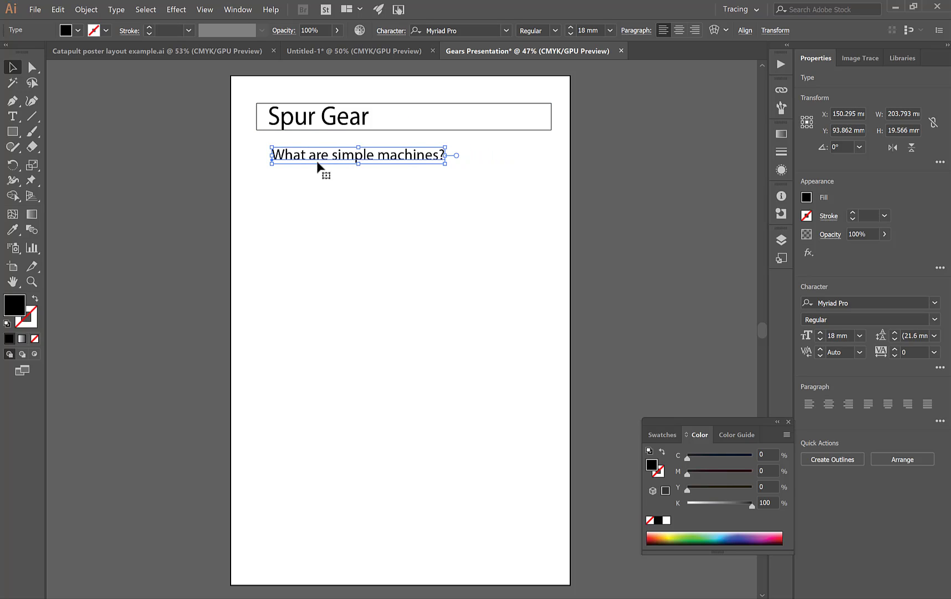
pyautogui.moveTo(333, 159); pyautogui.dragTo(318, 159)
pyautogui.click(309, 257)
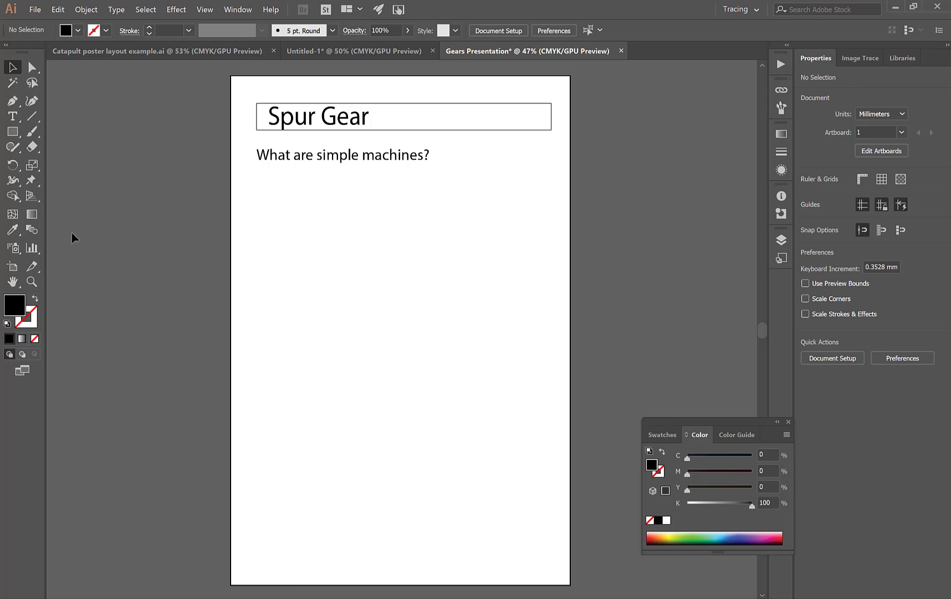
# Draw a rectangle about 367 by 116 mm across the poster's lower end, with no fill and a black outline.
pyautogui.click(13, 131)
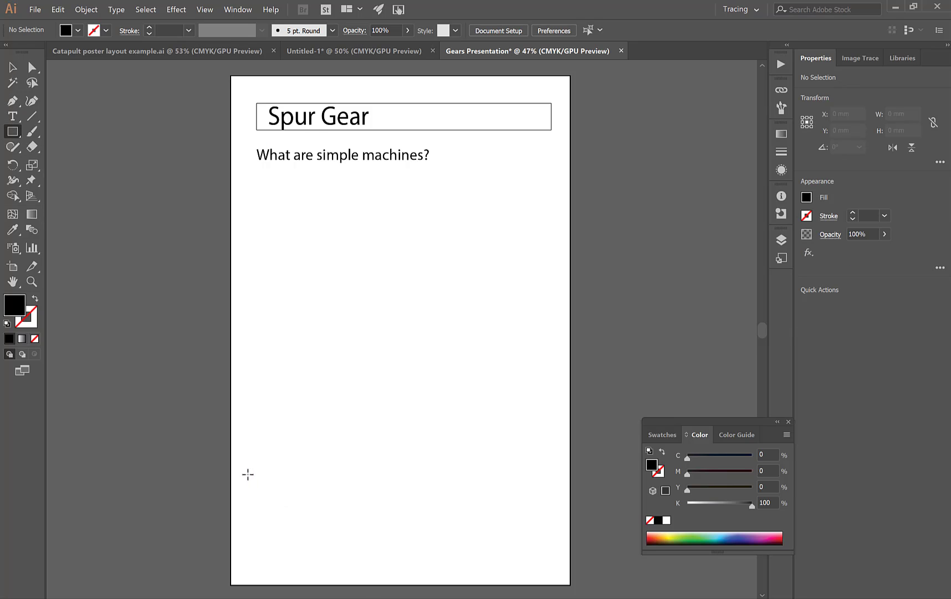
pyautogui.moveTo(248, 474); pyautogui.dragTo(558, 572)
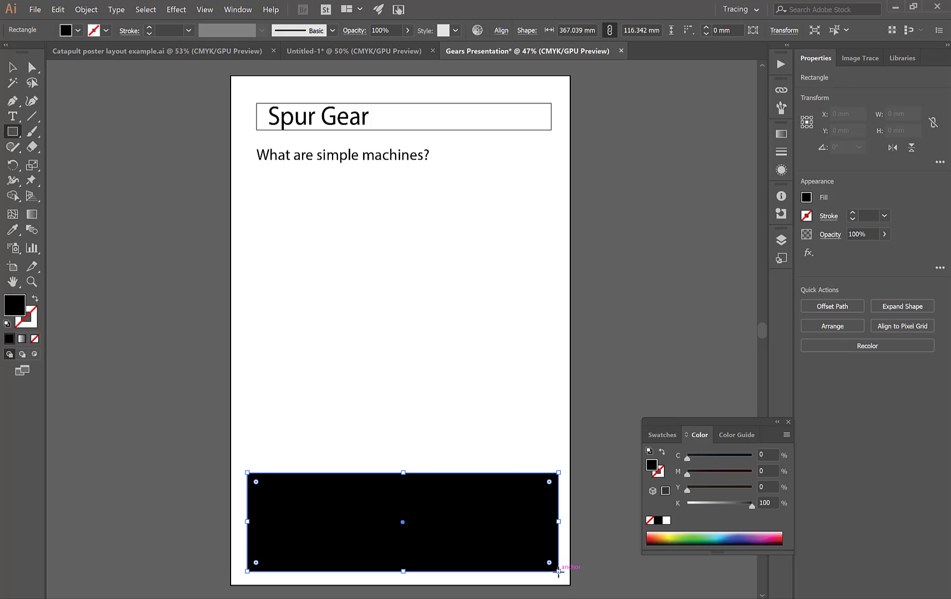
pyautogui.click(35, 301)
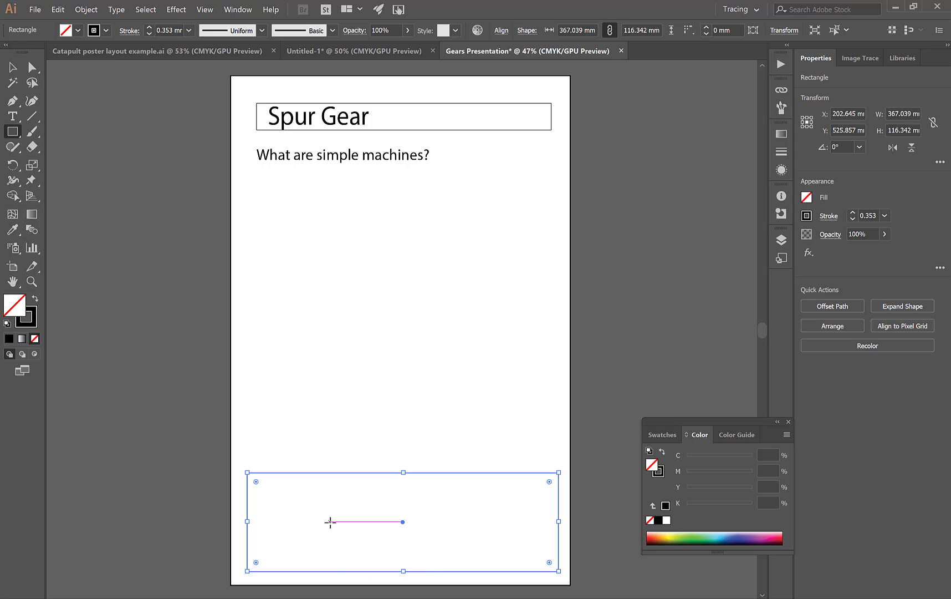
pyautogui.click(12, 68)
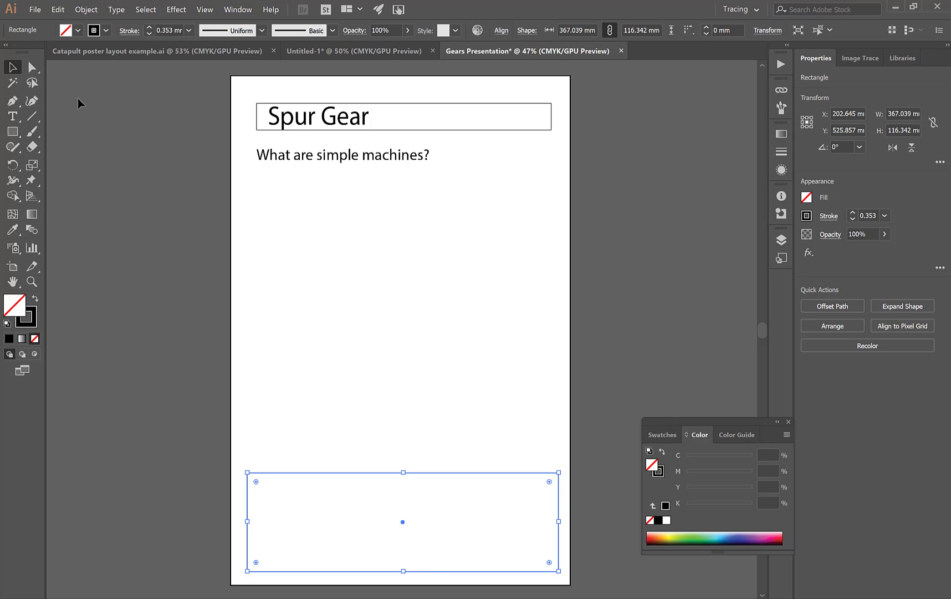
# Reduce the "What are simple machines?" text's font size to slightly below 13 mm and deselect it.
pyautogui.click(271, 156)
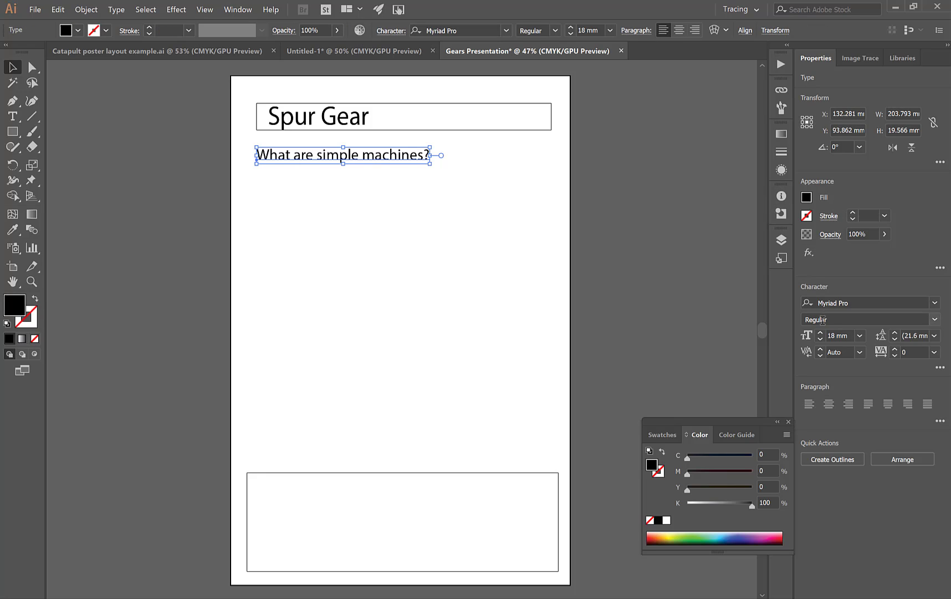
pyautogui.click(820, 339)
pyautogui.click(820, 339)
pyautogui.click(820, 340)
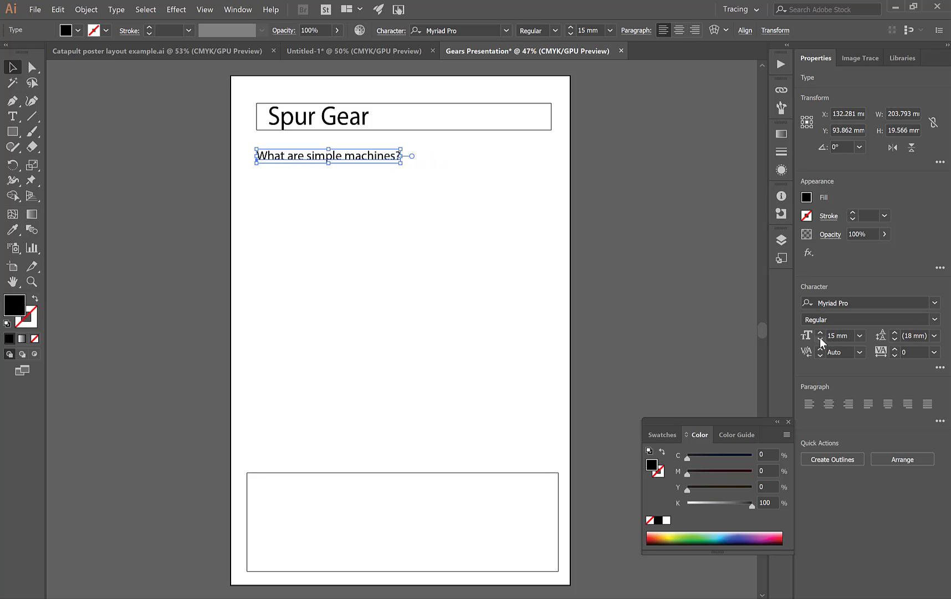
pyautogui.click(820, 340)
pyautogui.click(820, 339)
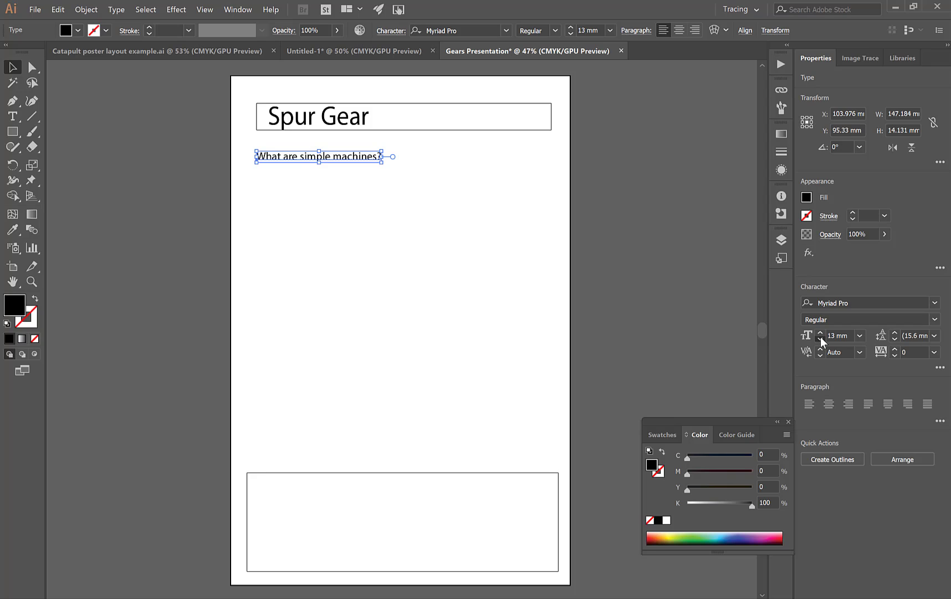
pyautogui.click(325, 206)
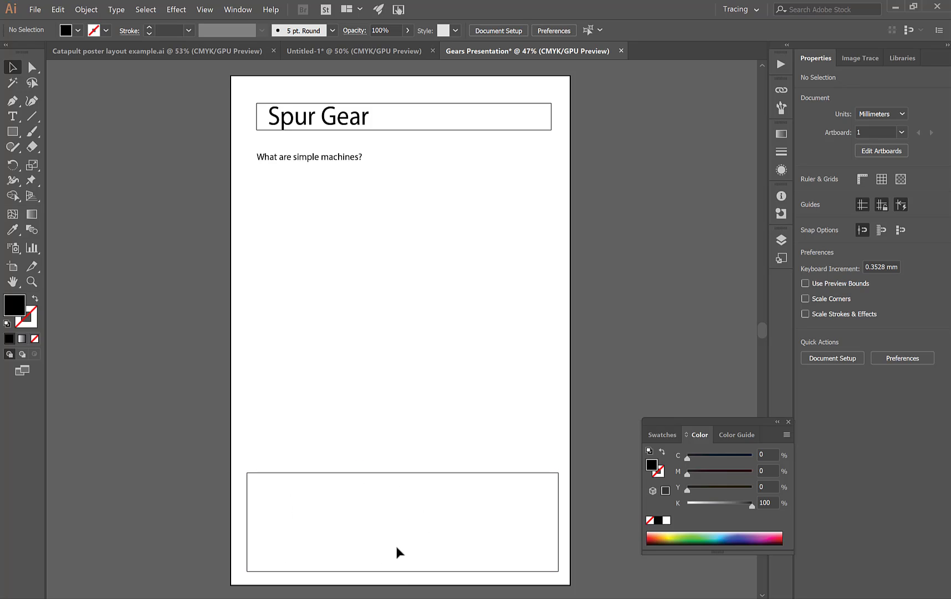
# Place the gears_input_output image on the poster and position it just above the large lower rectangle.
pyautogui.click(34, 10)
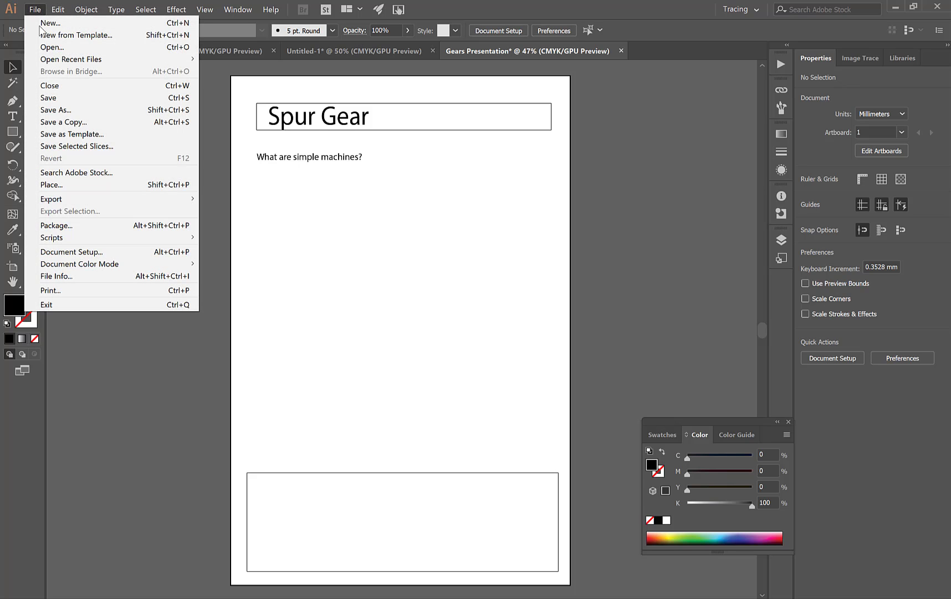
pyautogui.click(66, 186)
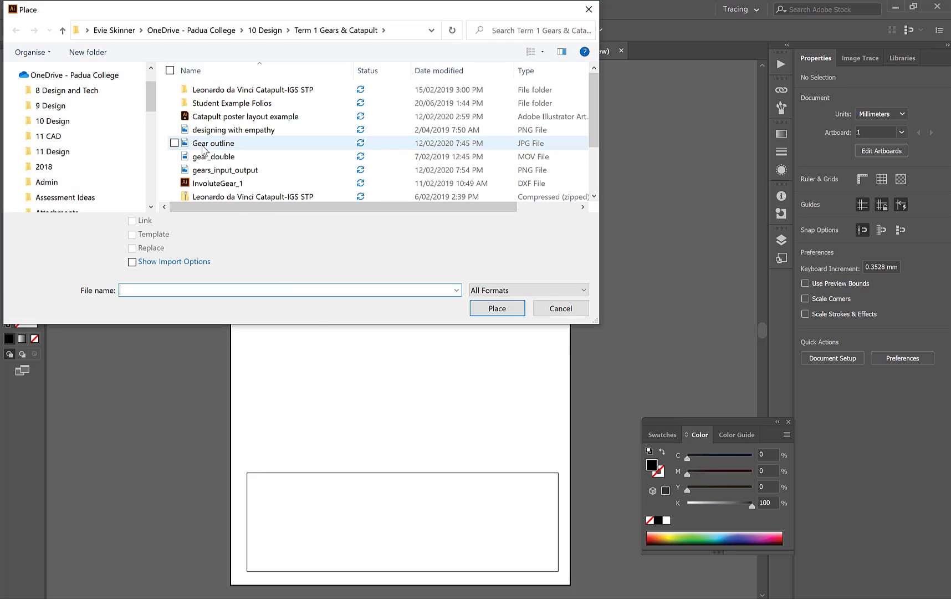
pyautogui.click(219, 173)
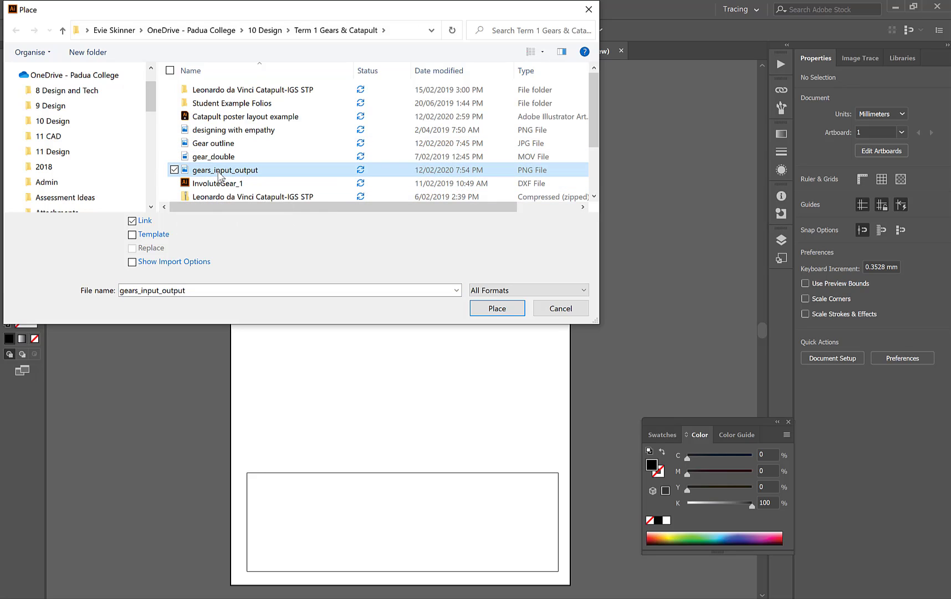
pyautogui.click(486, 313)
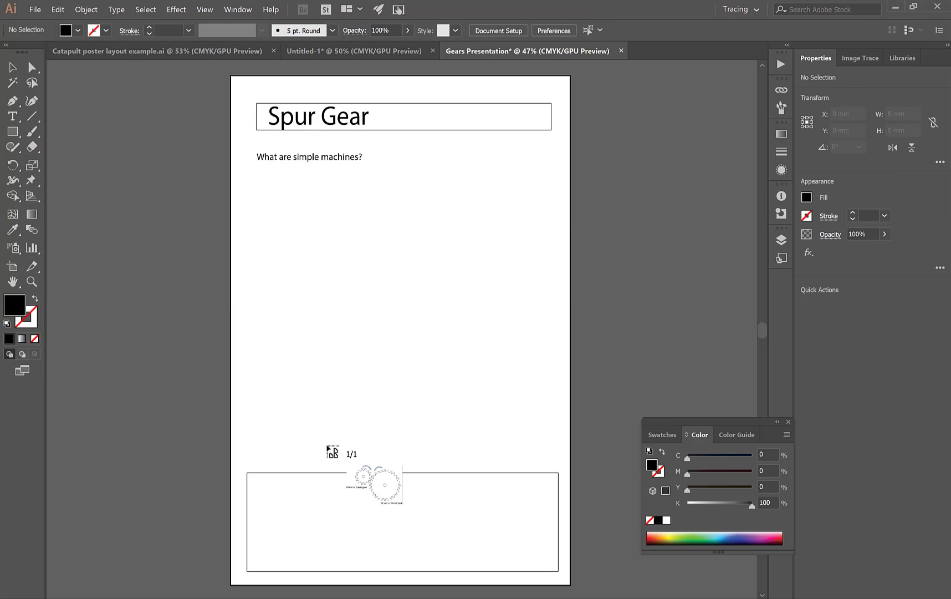
pyautogui.click(321, 484)
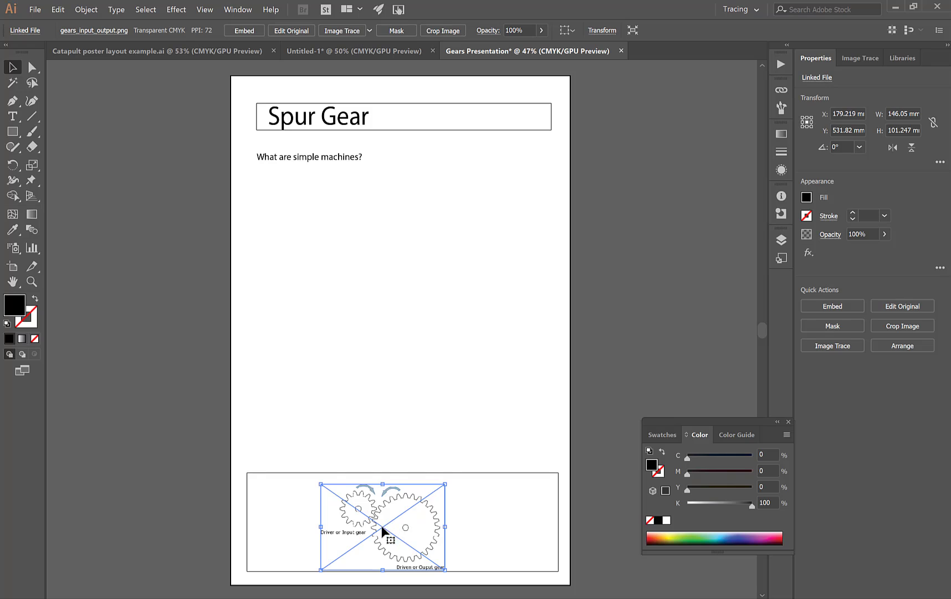
pyautogui.moveTo(381, 527); pyautogui.dragTo(368, 404)
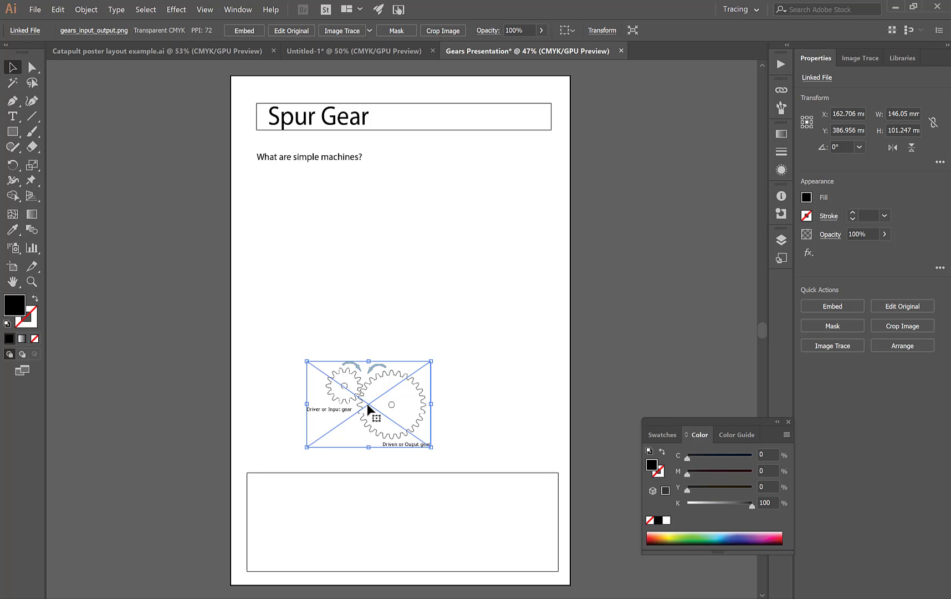
# Image-trace the gears picture in black and white with Ignore White enabled and a threshold of 213, and expand the result.
pyautogui.click(849, 58)
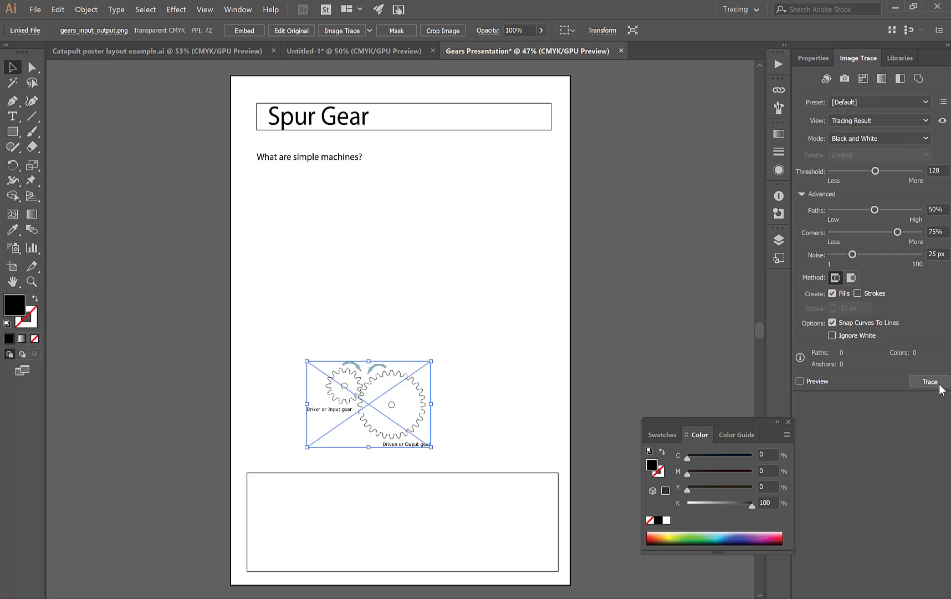
pyautogui.click(832, 335)
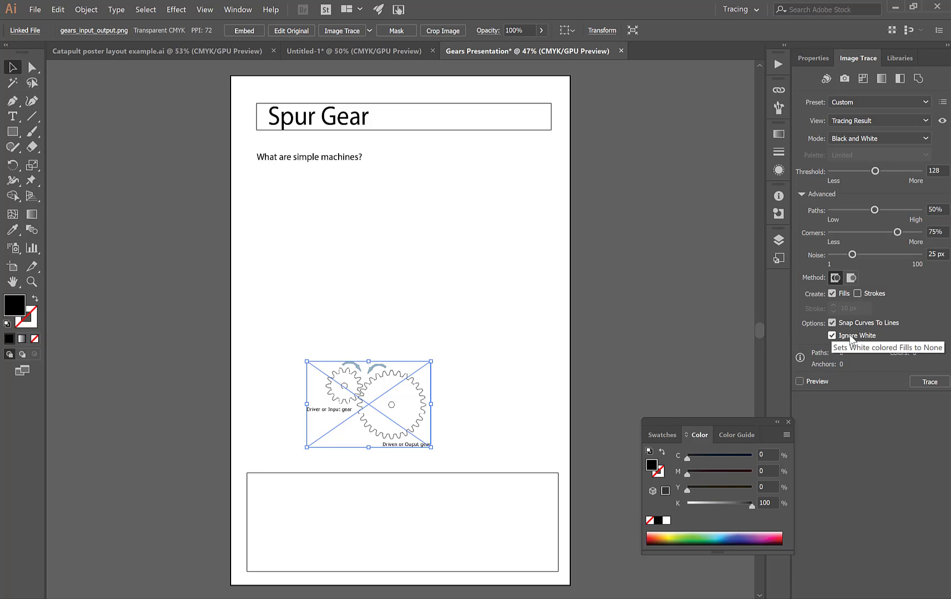
pyautogui.click(929, 382)
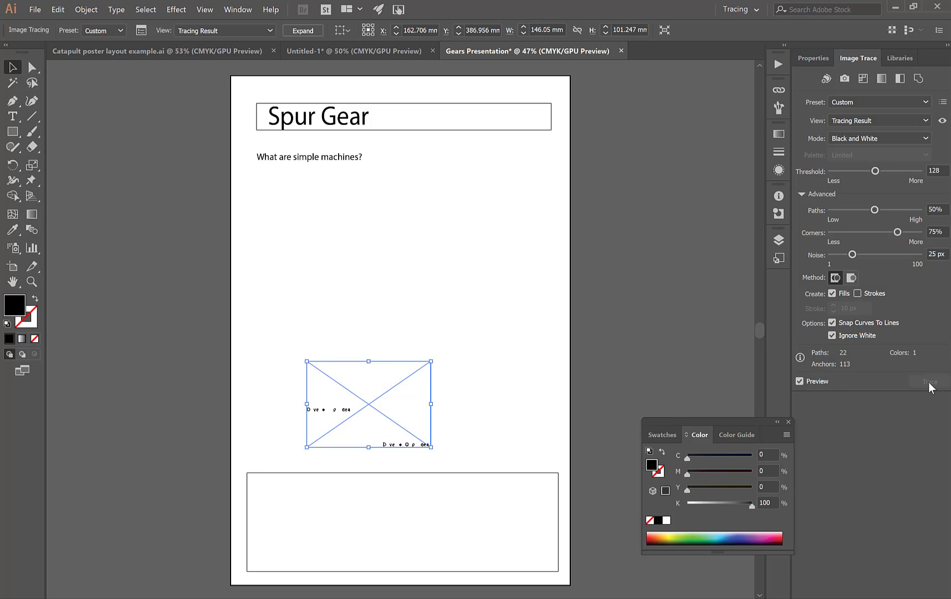
pyautogui.moveTo(875, 171); pyautogui.dragTo(904, 171)
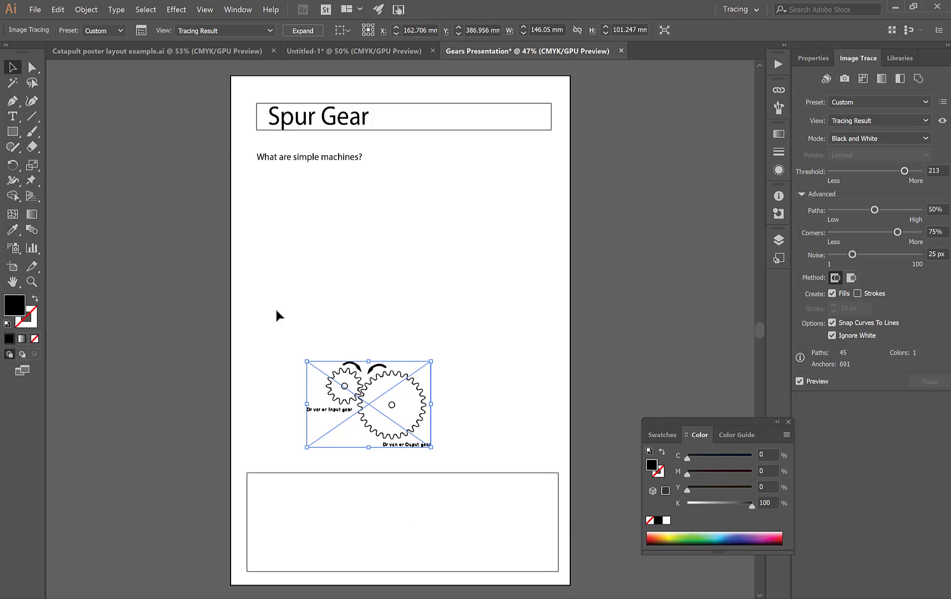
pyautogui.click(302, 31)
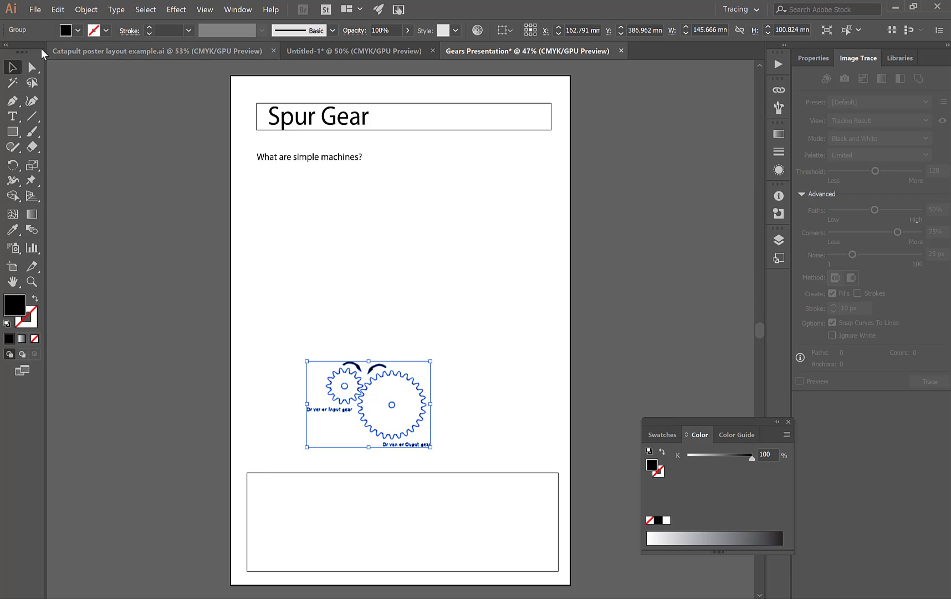
# Directly select the traced "Driver or Input gear" label under the small gear and delete it.
pyautogui.click(285, 360)
pyautogui.click(333, 377)
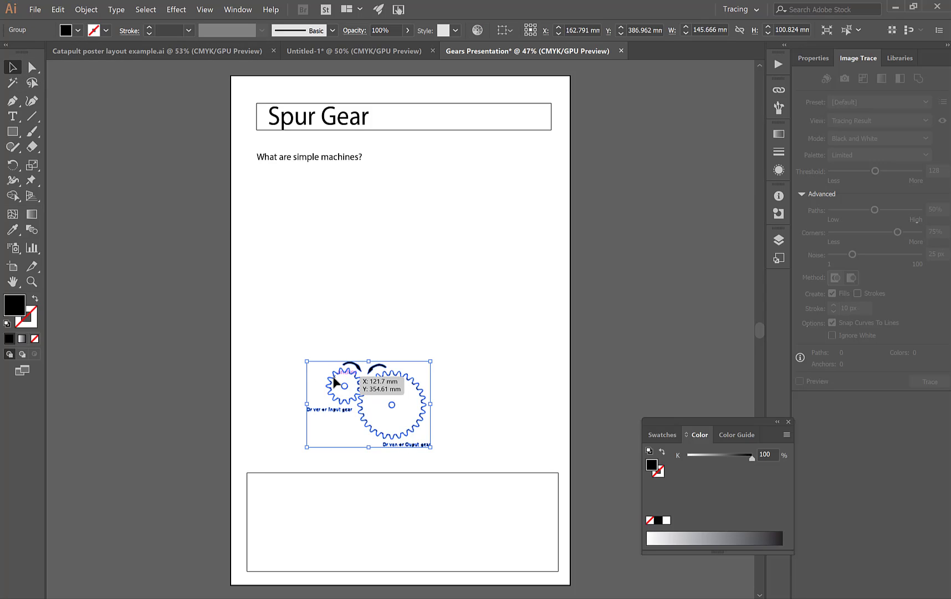
pyautogui.click(32, 67)
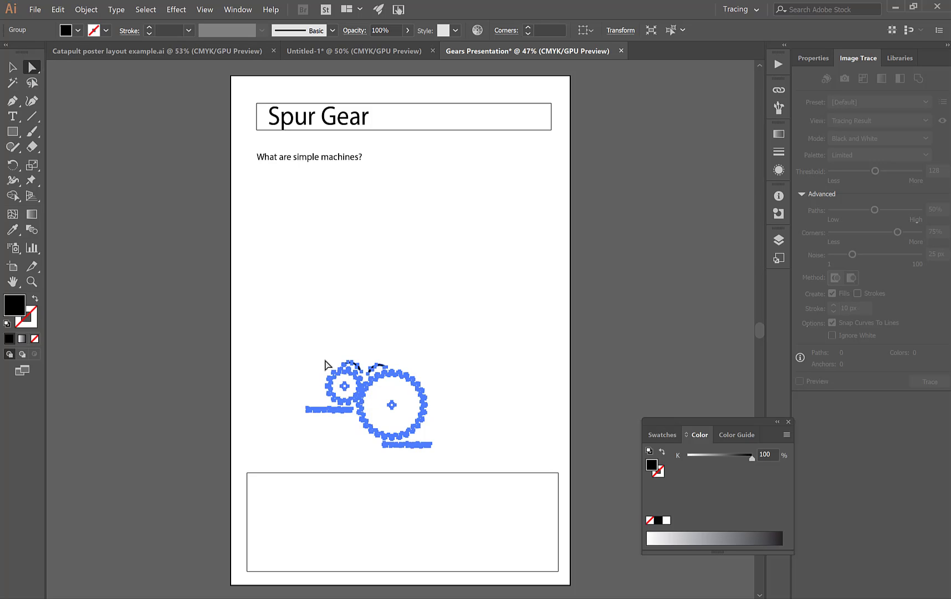
pyautogui.scroll(2, 348, 411)
pyautogui.scroll(5, 351, 411)
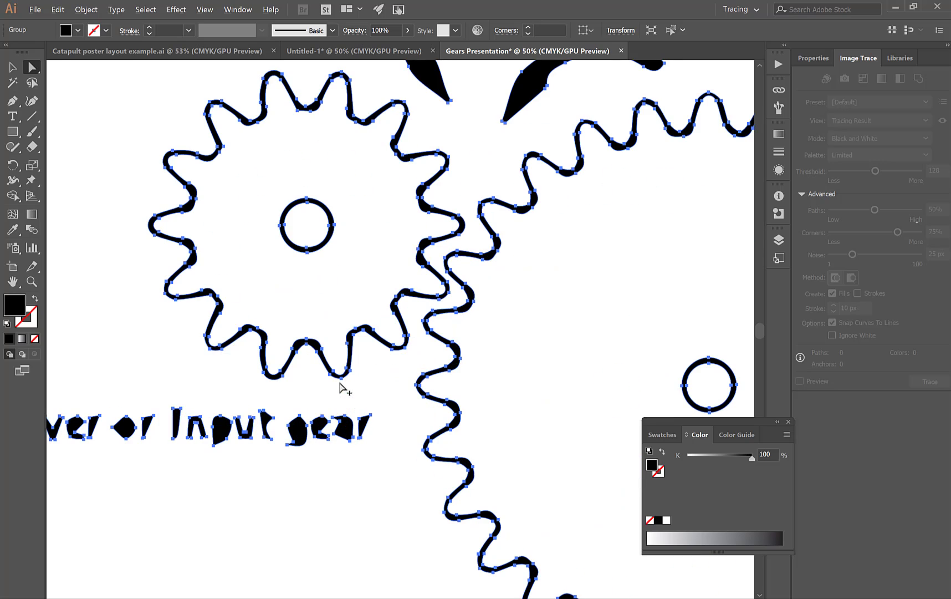
pyautogui.scroll(-3, 374, 399)
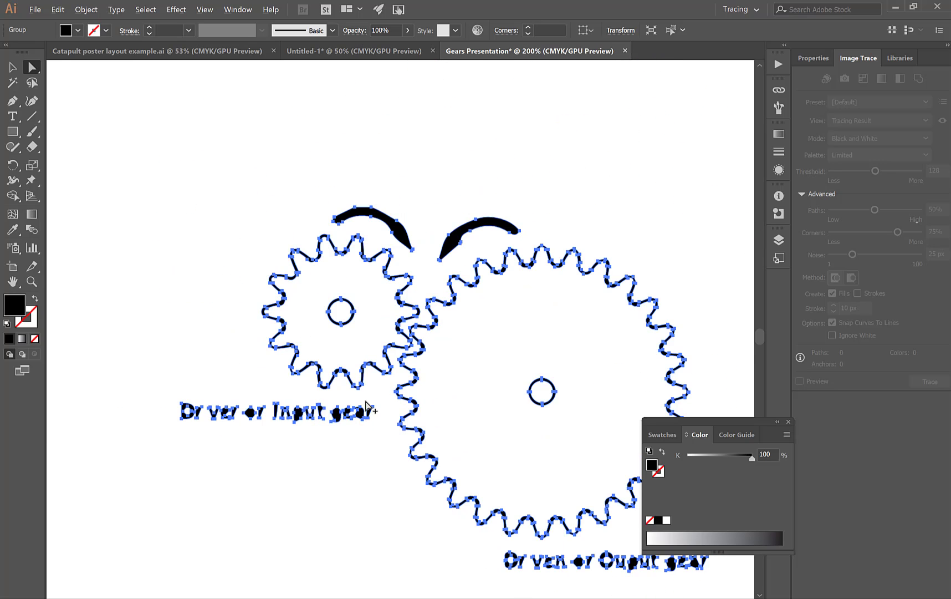
pyautogui.click(217, 401)
pyautogui.moveTo(214, 391); pyautogui.dragTo(376, 425)
pyautogui.click(228, 447)
pyautogui.moveTo(223, 442); pyautogui.dragTo(379, 405)
pyautogui.press('Delete')
# Delete the two curved rotation arrows above the traced gears, including their leftover fragments.
pyautogui.moveTo(486, 216); pyautogui.dragTo(435, 272)
pyautogui.press('Delete')
pyautogui.moveTo(402, 231); pyautogui.dragTo(371, 266)
pyautogui.press('Delete')
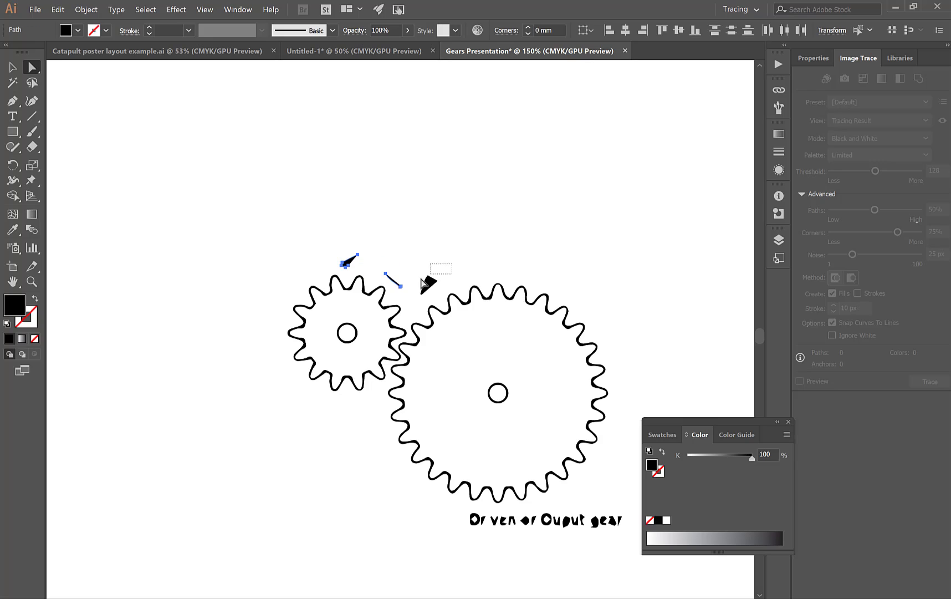
pyautogui.moveTo(416, 292); pyautogui.dragTo(336, 275)
pyautogui.press('Delete')
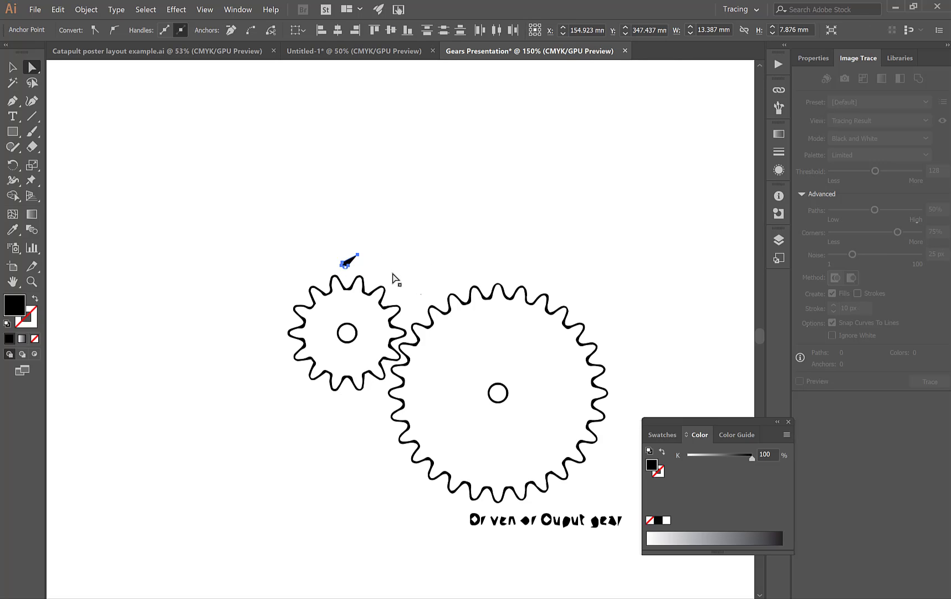
pyautogui.press('Delete')
pyautogui.moveTo(428, 255); pyautogui.dragTo(344, 273)
pyautogui.press('Delete')
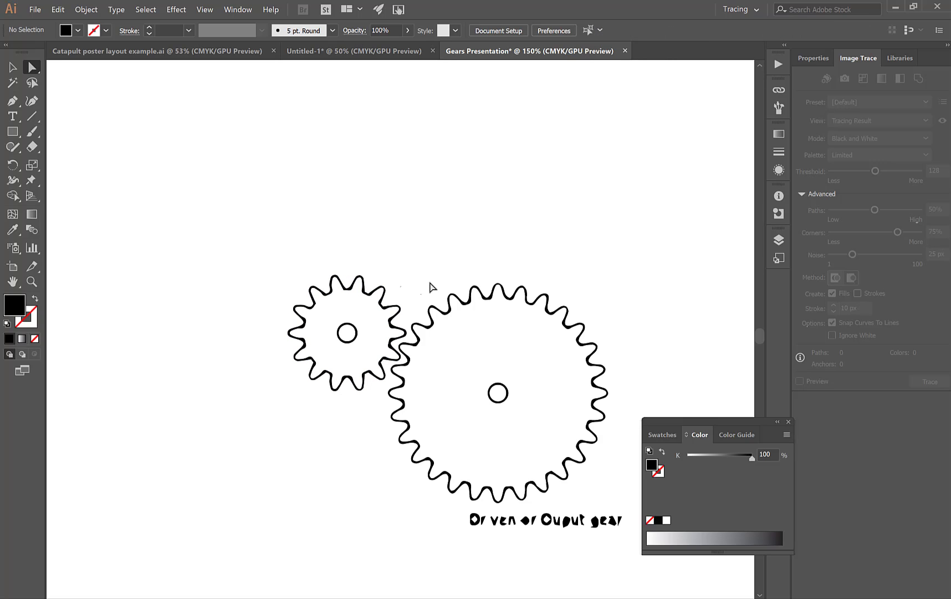
# Delete the stray specks above the gap between the gears and the traced label below the large gear.
pyautogui.moveTo(430, 271); pyautogui.dragTo(397, 301)
pyautogui.press('Delete')
pyautogui.moveTo(628, 511); pyautogui.dragTo(443, 547)
pyautogui.press('Delete')
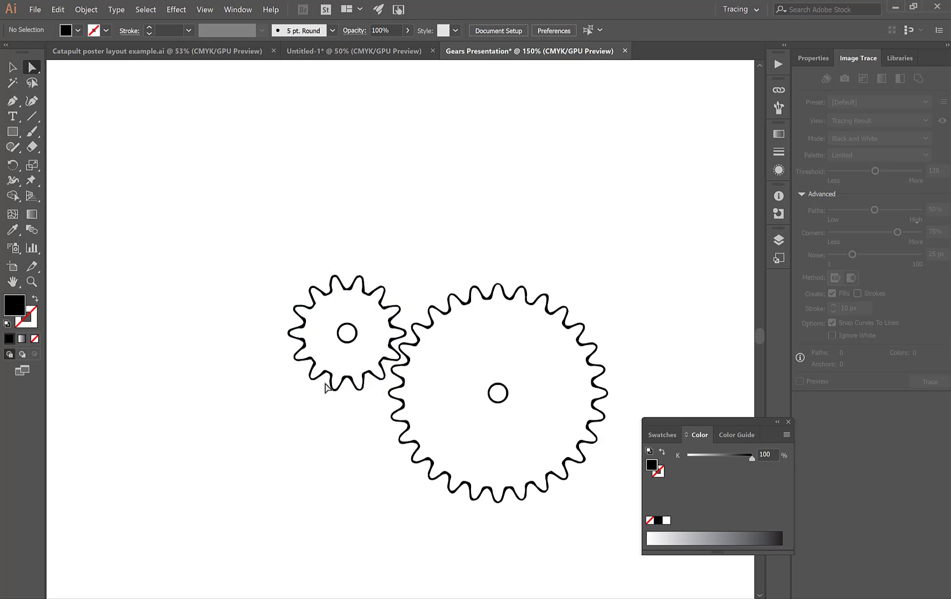
# Delete the inner toothed contours of the small and large traced gears.
pyautogui.scroll(1, 327, 385)
pyautogui.scroll(3, 331, 388)
pyautogui.click(326, 349)
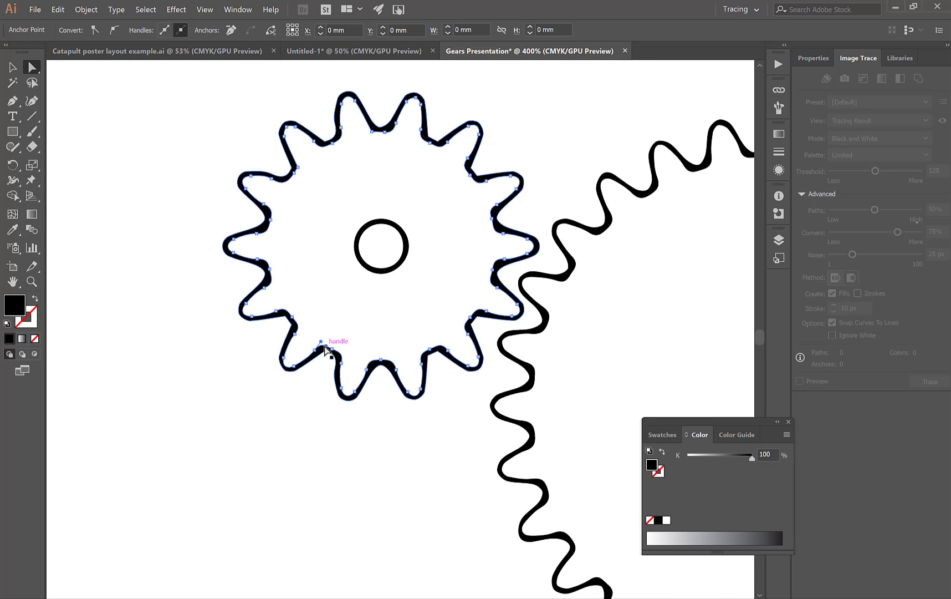
pyautogui.hotkey('ctrl', 'shift', 'a')
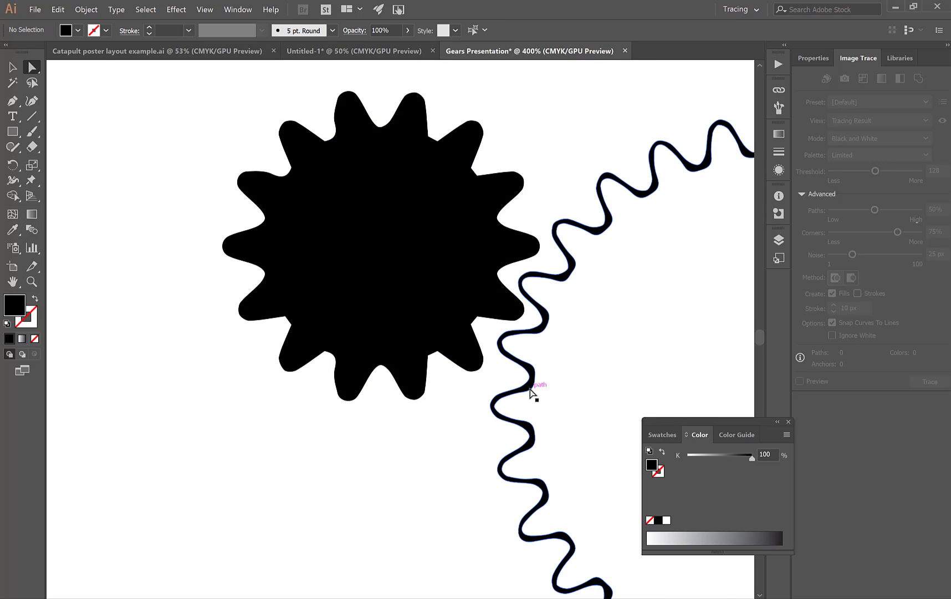
pyautogui.click(531, 391)
pyautogui.hotkey('ctrl', 'shift', 'a')
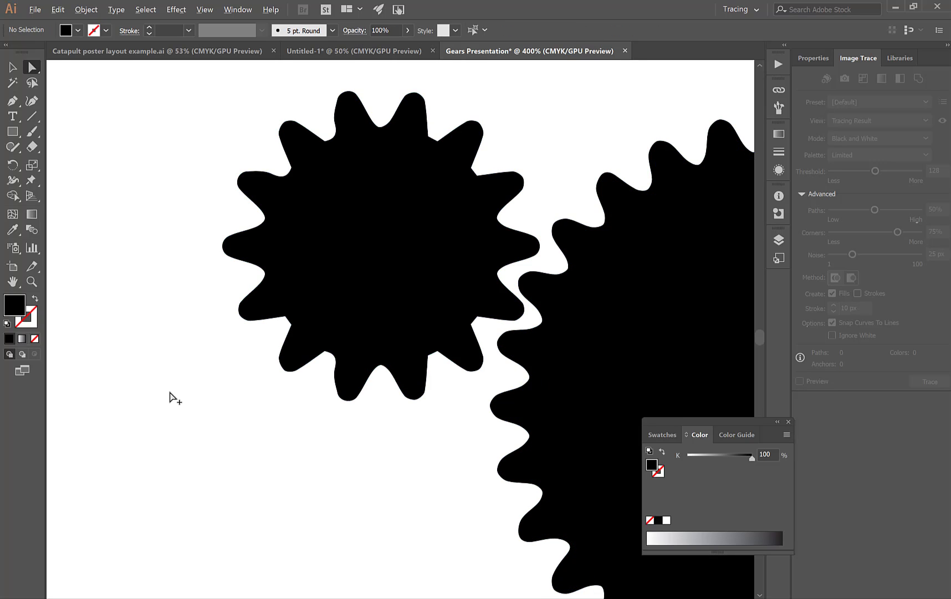
# Delete the inner circles of the centre holes in both gears.
pyautogui.scroll(-2, 174, 397)
pyautogui.click(469, 403)
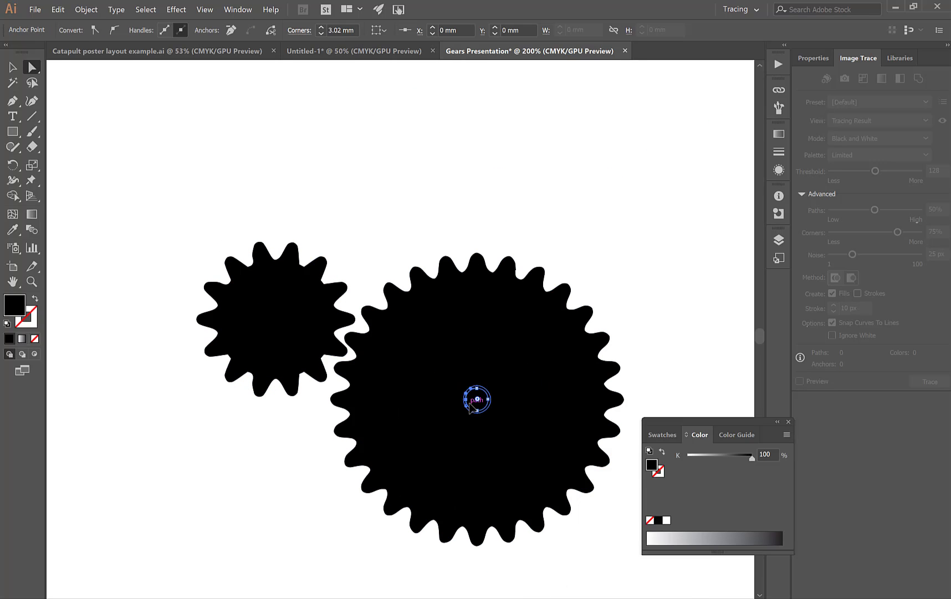
pyautogui.hotkey('ctrl', 'shift', 'a')
pyautogui.moveTo(469, 405); pyautogui.dragTo(277, 332)
pyautogui.click(281, 329)
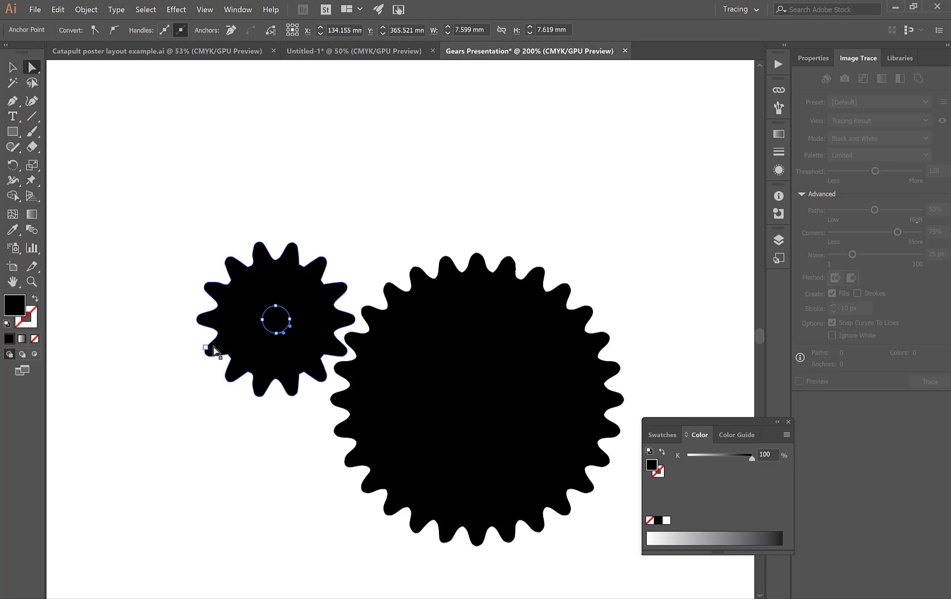
# Swap fill and stroke on both gears to turn the solid shapes into black outlines.
pyautogui.click(12, 67)
pyautogui.click(167, 205)
pyautogui.moveTo(167, 205); pyautogui.dragTo(593, 549)
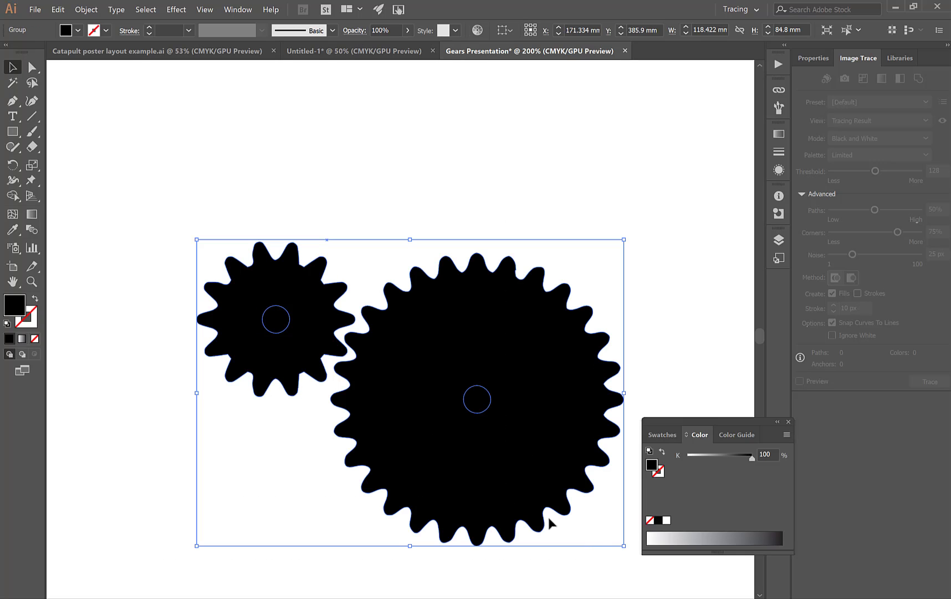
pyautogui.click(34, 299)
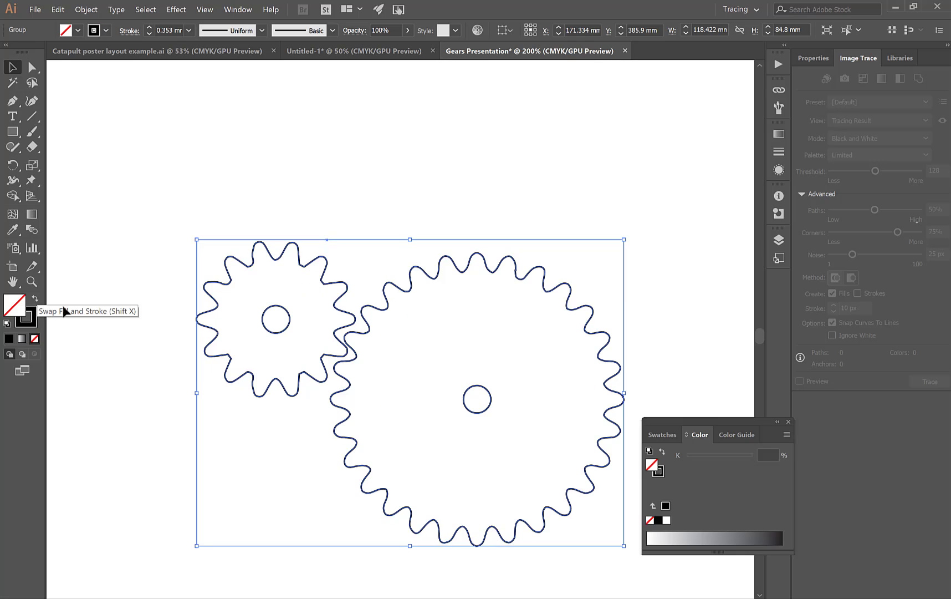
pyautogui.hotkey('ctrl', 'h')
pyautogui.click(258, 343)
pyautogui.click(277, 332)
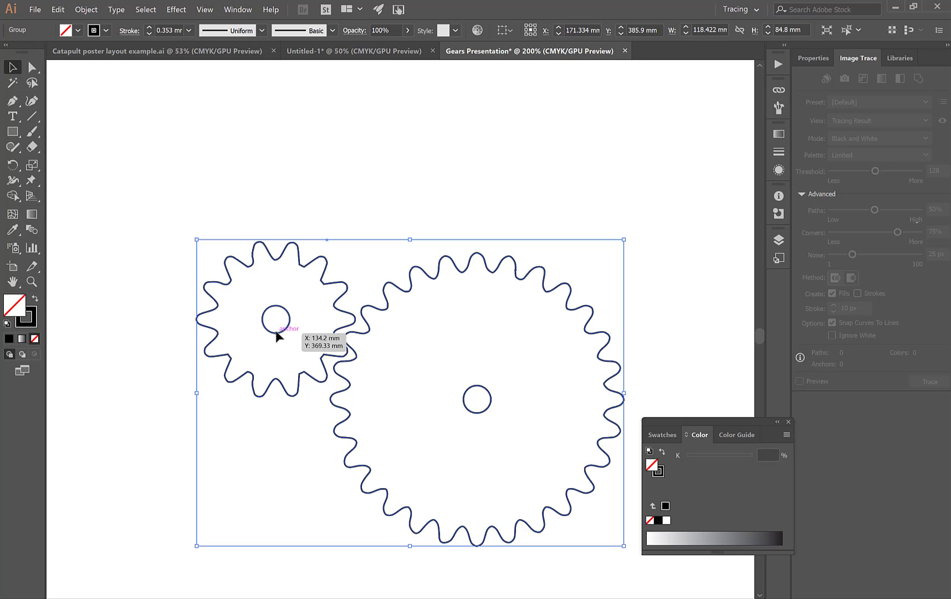
# Delete the stray path fragment just above the small gear's upper teeth.
pyautogui.click(32, 68)
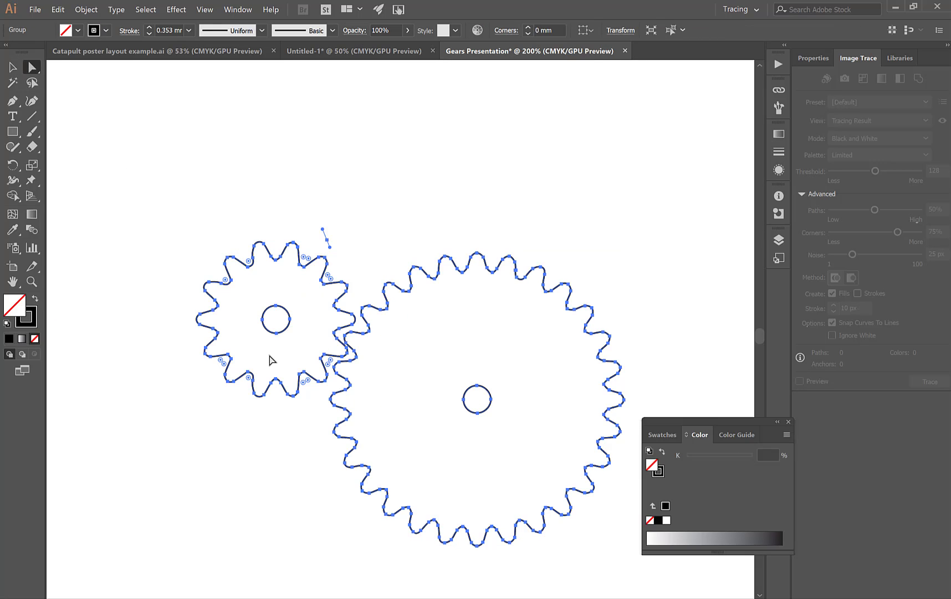
pyautogui.click(154, 271)
pyautogui.moveTo(355, 215); pyautogui.dragTo(327, 252)
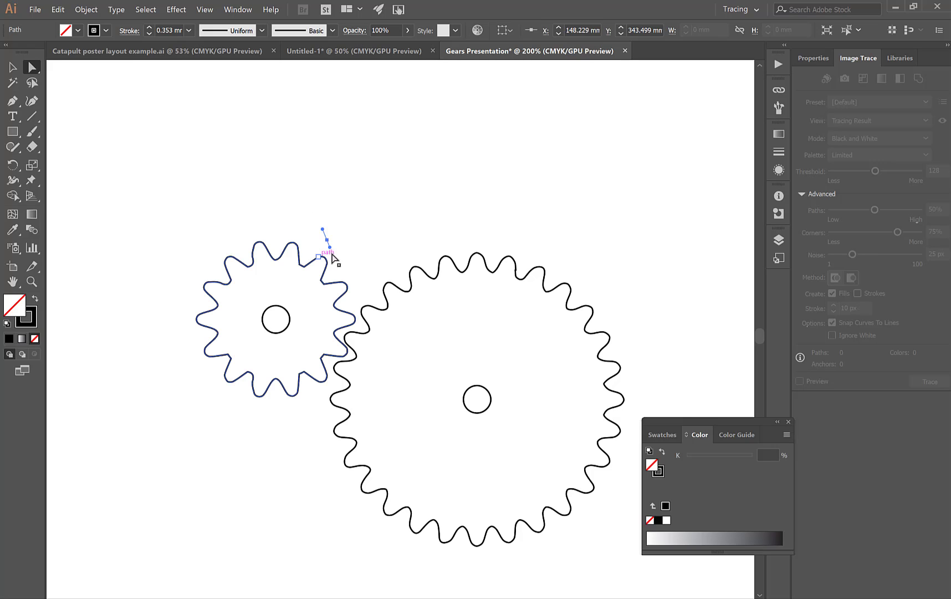
pyautogui.click(189, 213)
pyautogui.moveTo(176, 205); pyautogui.dragTo(625, 561)
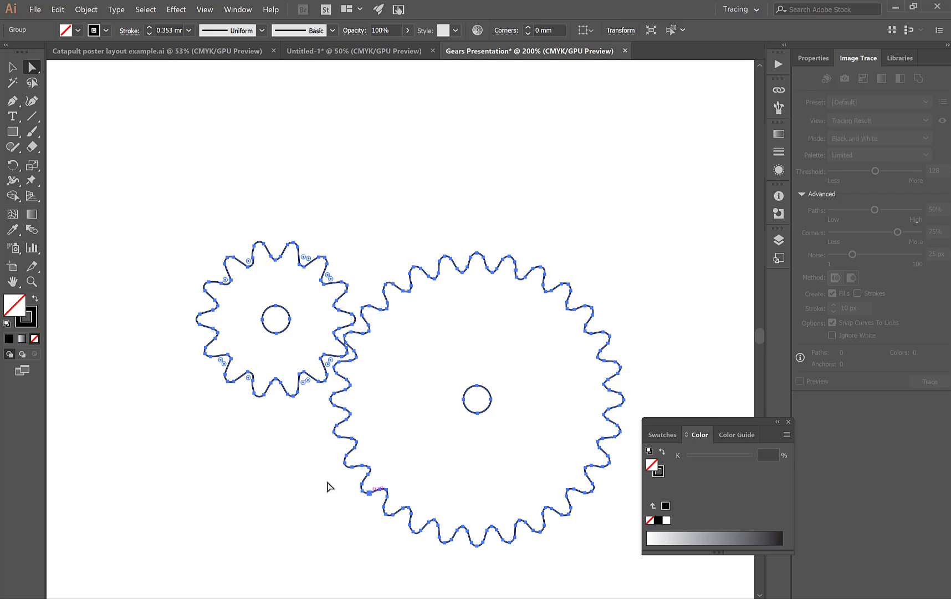
pyautogui.click(277, 474)
pyautogui.scroll(-1, 331, 357)
pyautogui.scroll(-1, 331, 356)
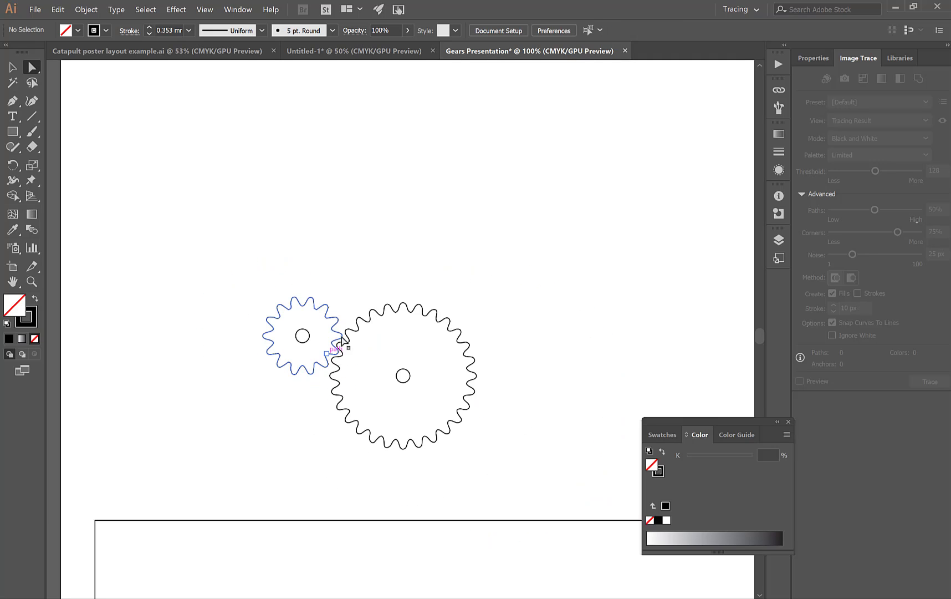
# Set the stroke colour of both gear outlines to the CMYK Red swatch.
pyautogui.moveTo(225, 271)
pyautogui.mouseDown()
pyautogui.moveTo(380, 425)
pyautogui.moveTo(486, 460)
pyautogui.mouseUp()
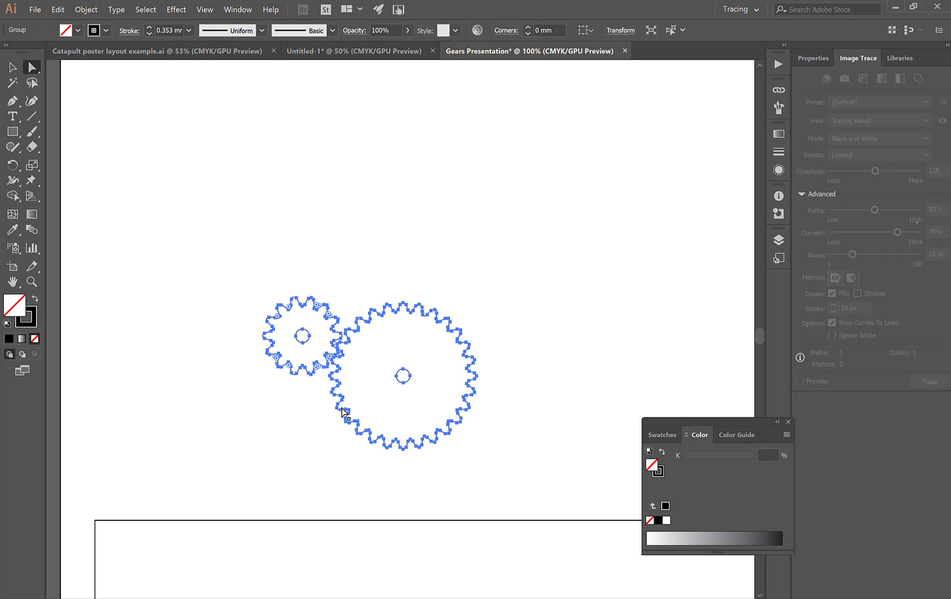
pyautogui.click(29, 328)
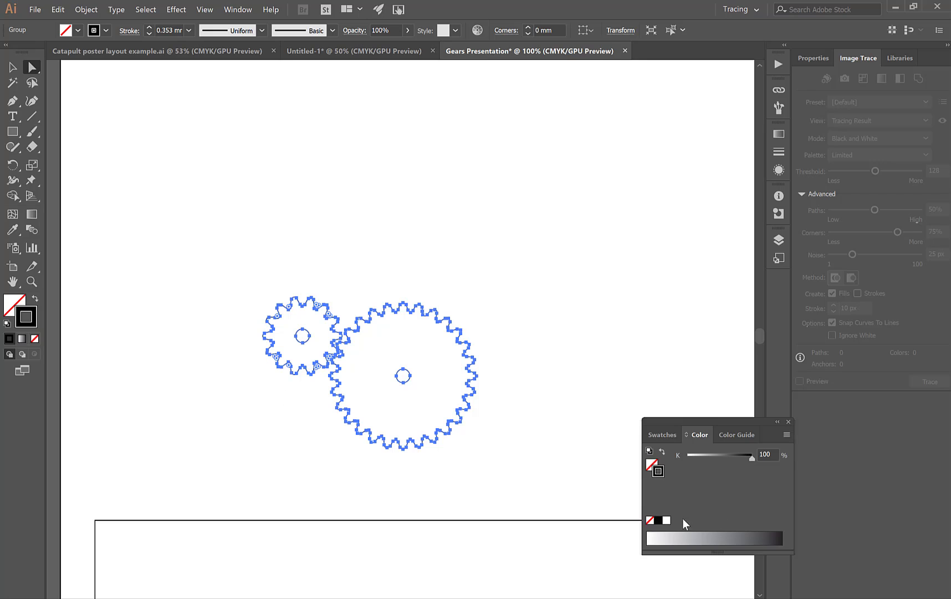
pyautogui.click(663, 434)
pyautogui.click(686, 476)
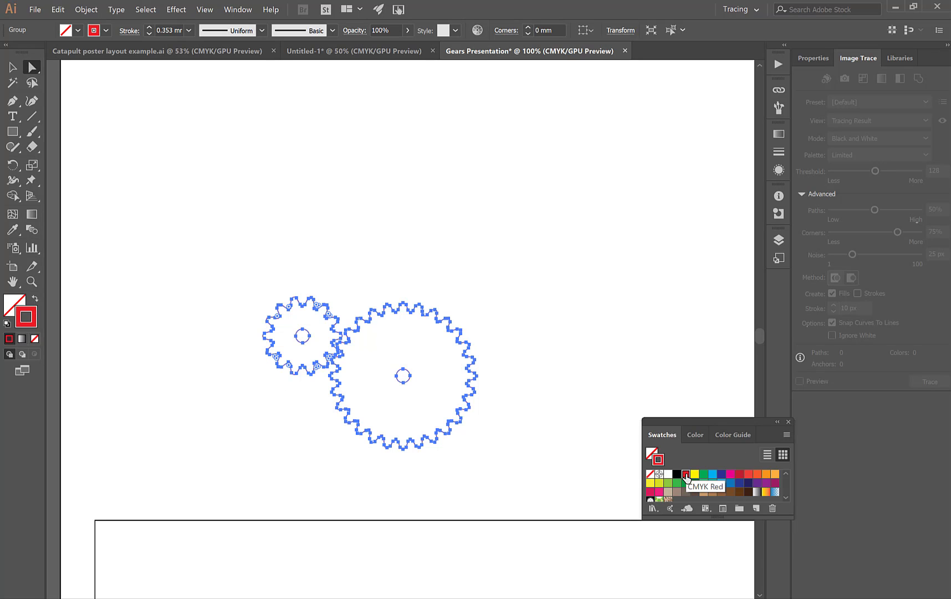
pyautogui.keyDown('alt'); pyautogui.scroll(2, 406, 413); pyautogui.keyUp('alt')
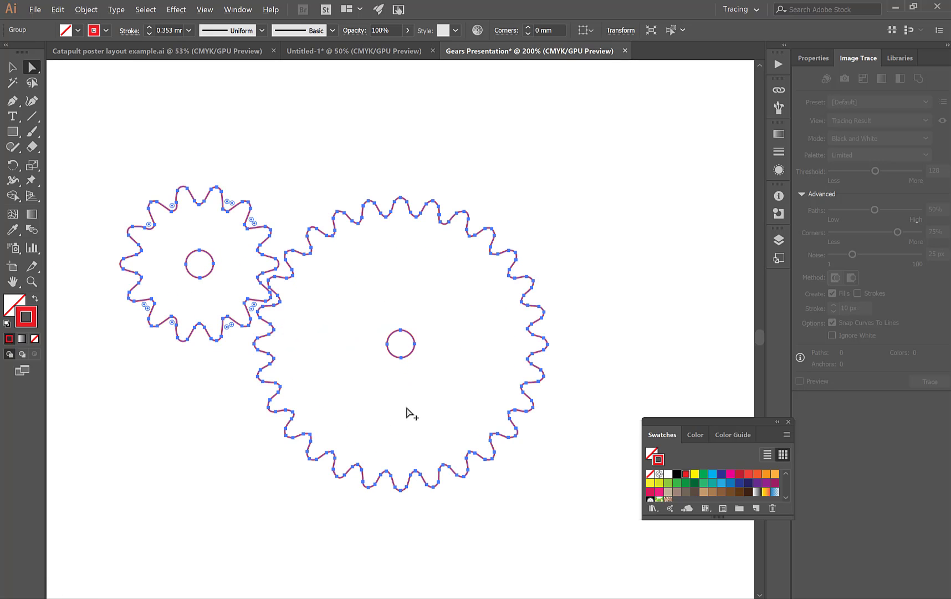
pyautogui.click(572, 303)
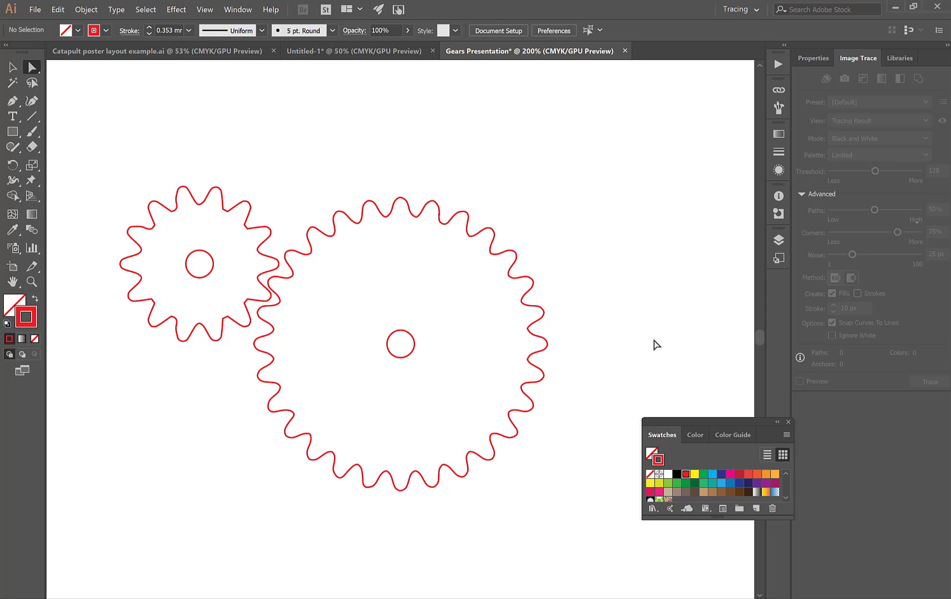
pyautogui.scroll(-1, 663, 332)
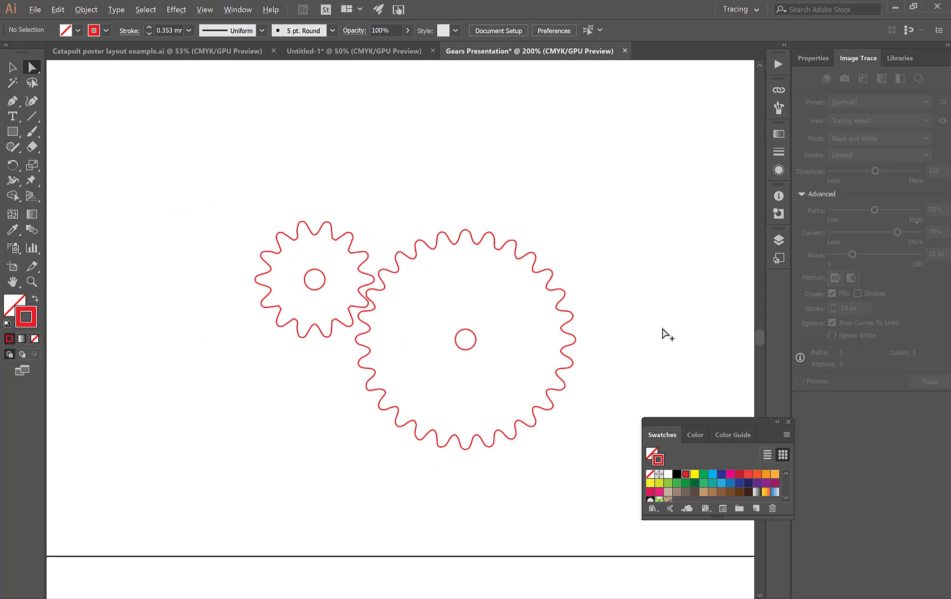
pyautogui.scroll(-2, 416, 261)
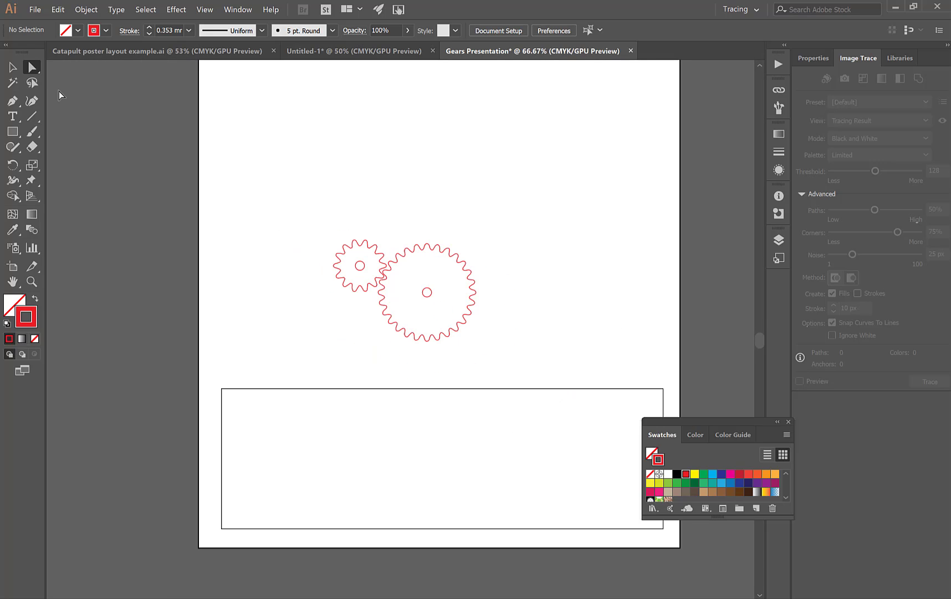
# Move the pair of gears down into the middle of the large lower rectangle.
pyautogui.click(13, 68)
pyautogui.moveTo(486, 208); pyautogui.dragTo(360, 317)
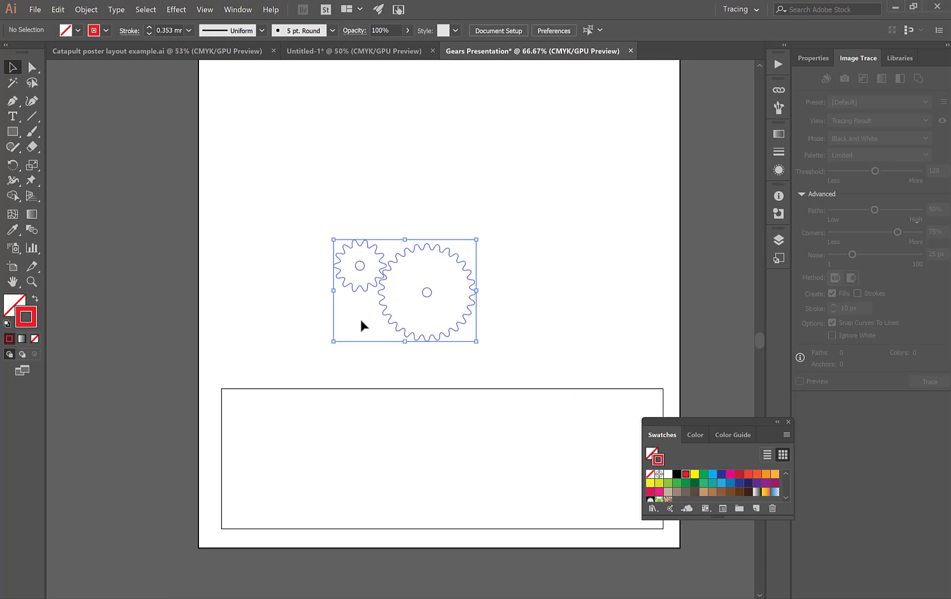
pyautogui.moveTo(422, 296); pyautogui.dragTo(457, 466)
pyautogui.click(294, 446)
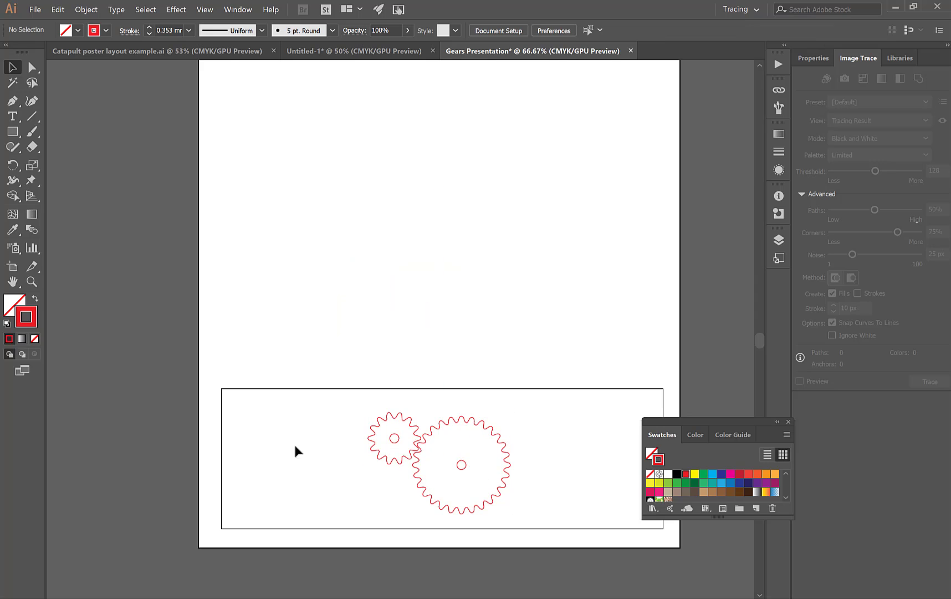
# Apply the dark blue swatch to the stroke of the gears and the surrounding rectangle.
pyautogui.moveTo(352, 406); pyautogui.dragTo(546, 531)
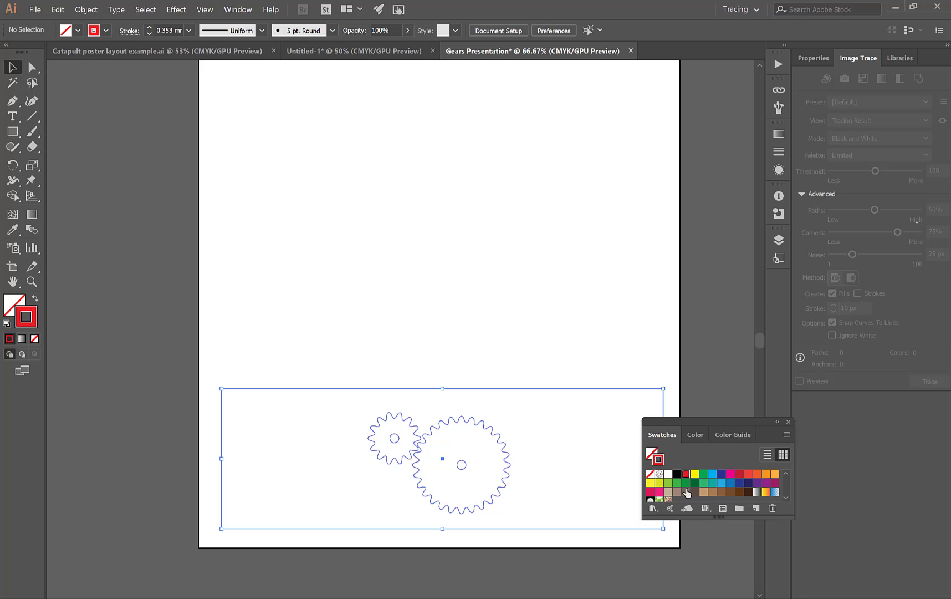
pyautogui.press('x')
pyautogui.click(721, 474)
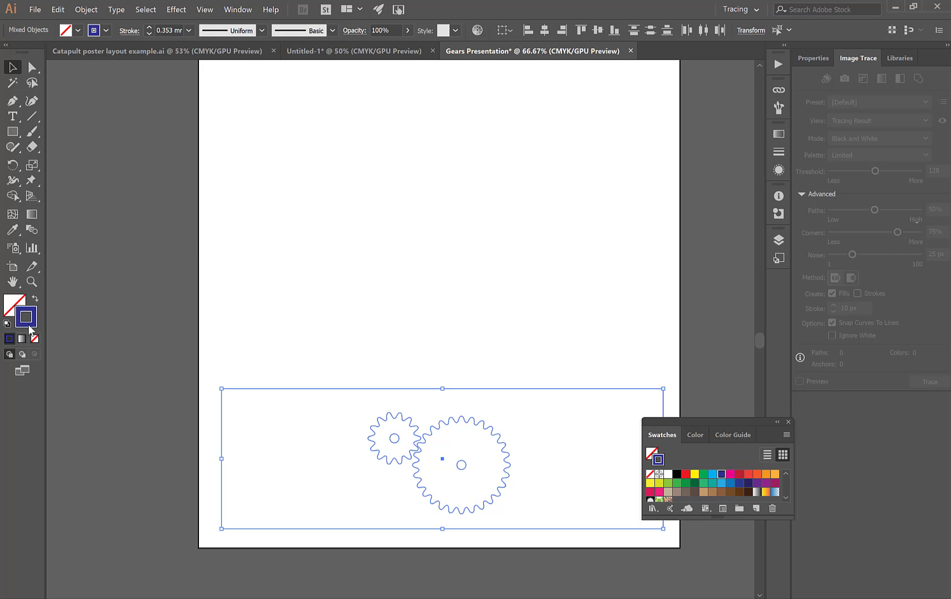
# Set the stroke colour of the gears and lower rectangle to RGB 0, 0, 255.
pyautogui.doubleClick(29, 327)
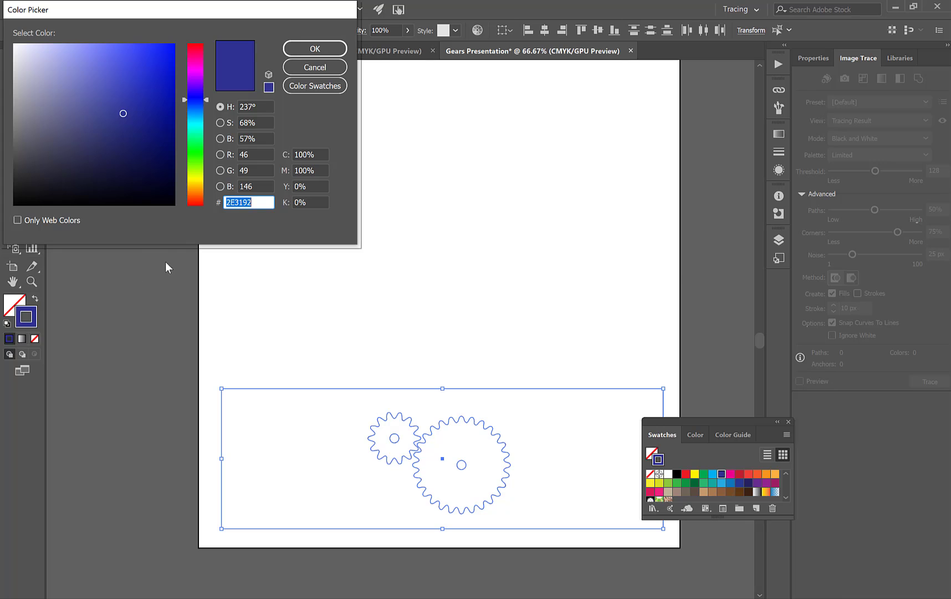
pyautogui.click(256, 154)
pyautogui.write('0')
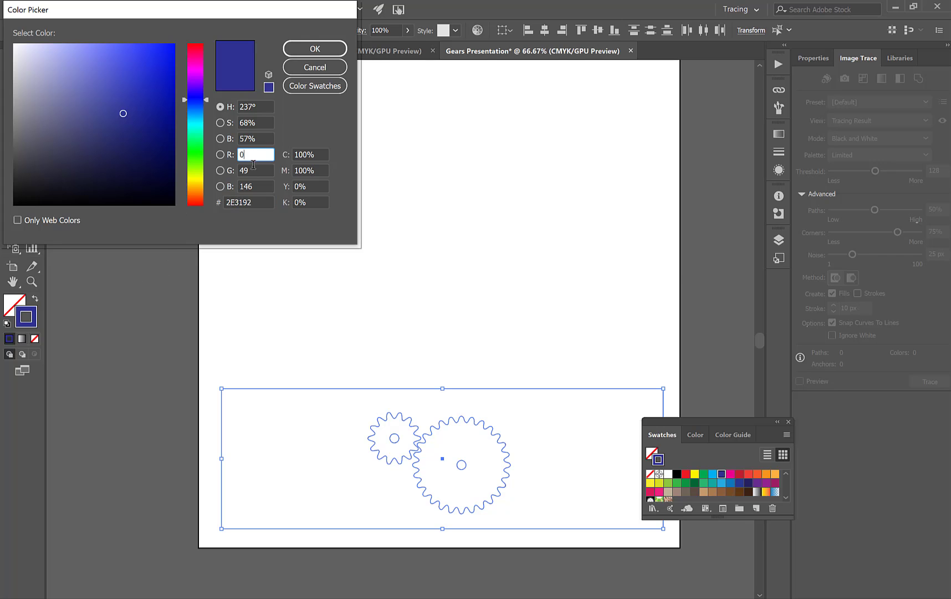
pyautogui.click(242, 170)
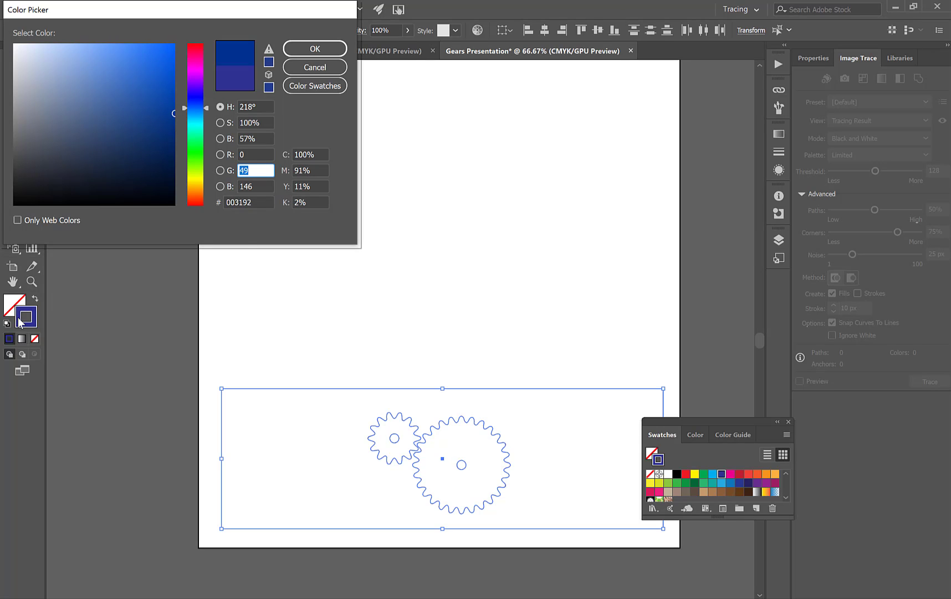
pyautogui.write('0')
pyautogui.click(265, 186)
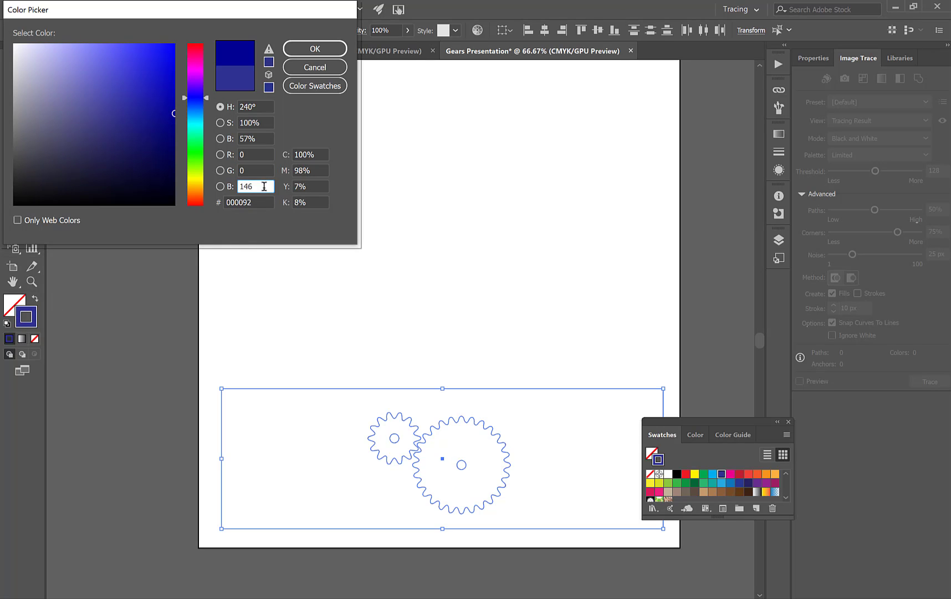
pyautogui.moveTo(264, 186); pyautogui.dragTo(217, 187)
pyautogui.write('255')
pyautogui.click(247, 170)
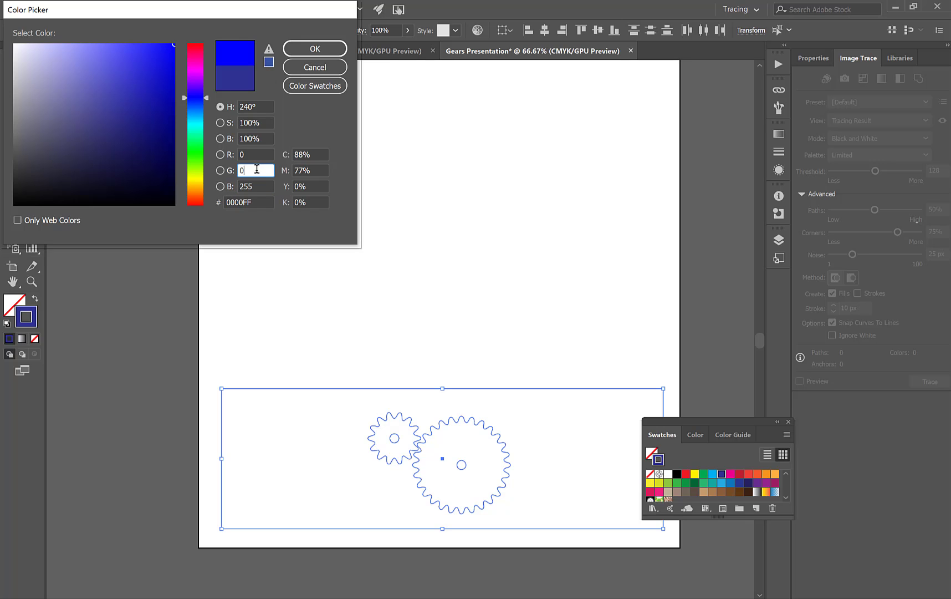
pyautogui.click(260, 187)
pyautogui.click(315, 48)
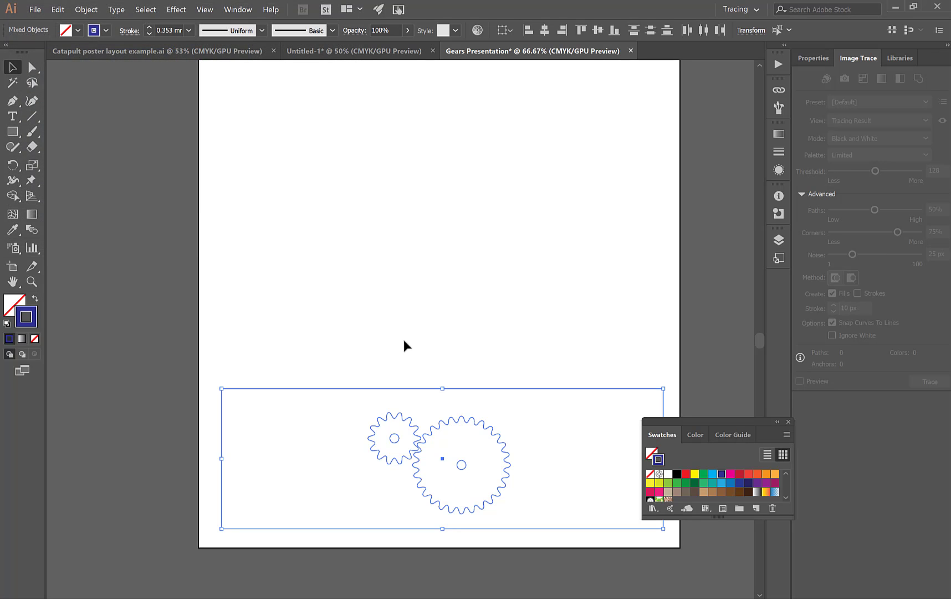
pyautogui.click(401, 361)
# Duplicate the gears with their rectangle and place the copy just above the original frame.
pyautogui.moveTo(338, 520); pyautogui.dragTo(541, 412)
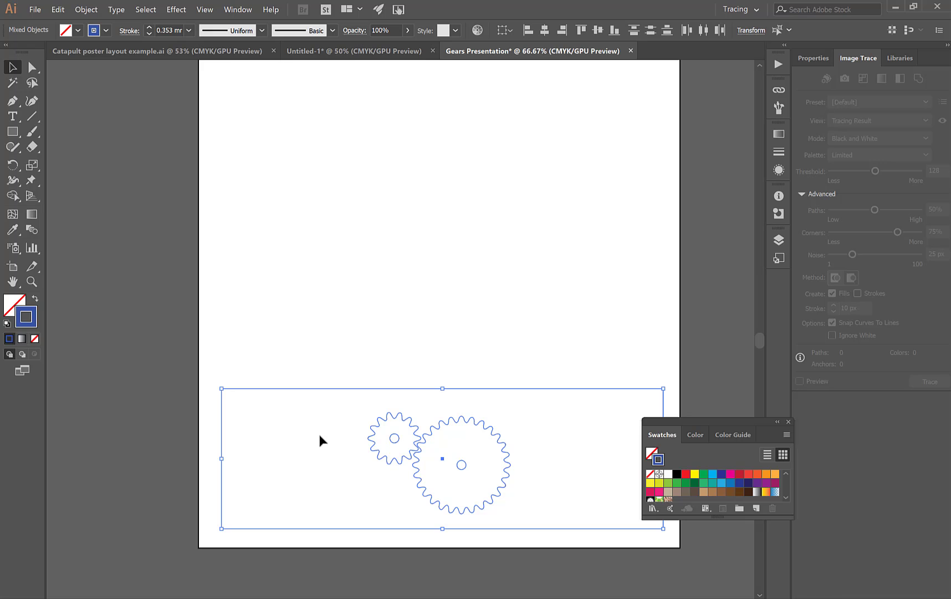
pyautogui.hotkey('ctrl', 'v')
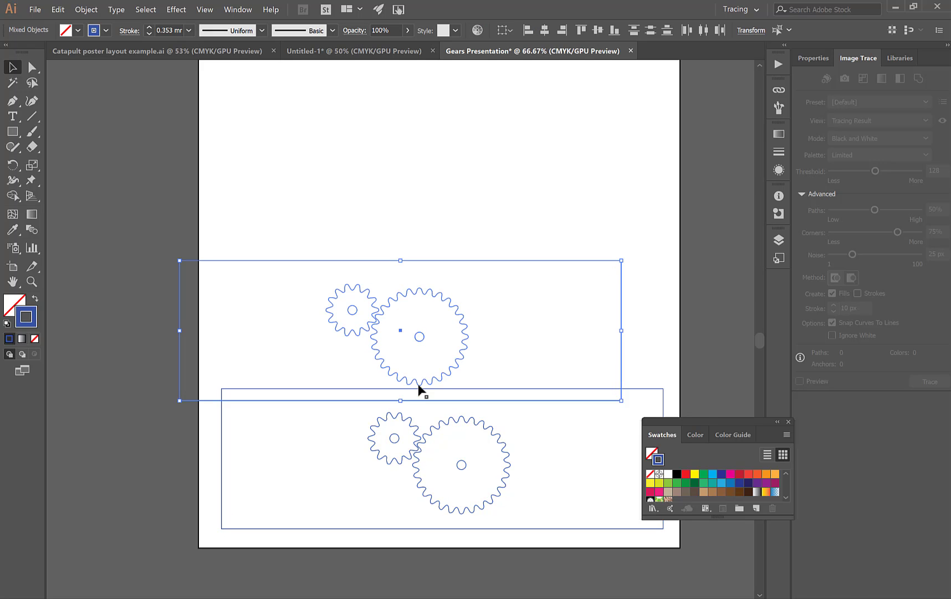
pyautogui.moveTo(419, 386); pyautogui.dragTo(454, 343)
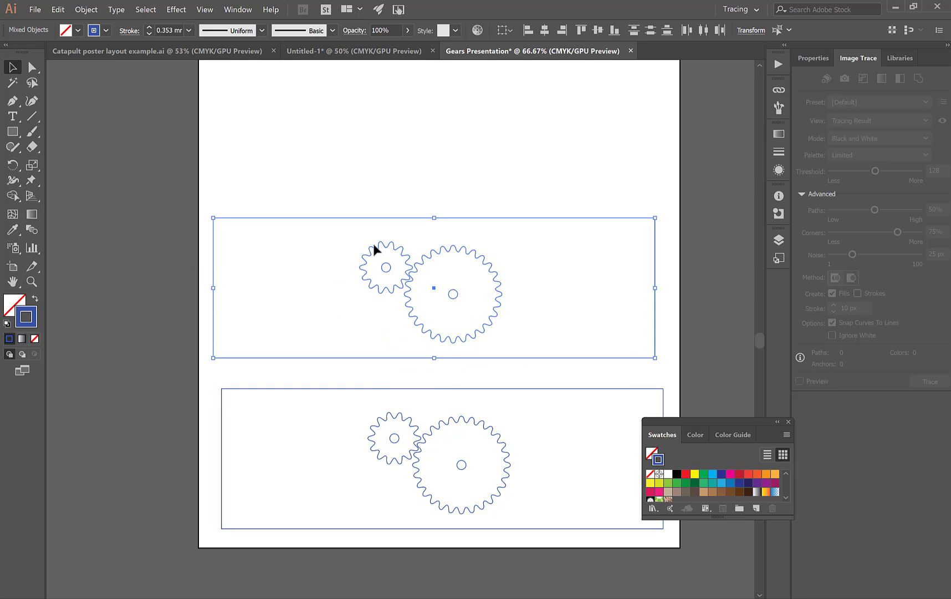
# Delete the duplicated upper rectangle and select the copied gears.
pyautogui.click(382, 216)
pyautogui.click(379, 218)
pyautogui.press('Delete')
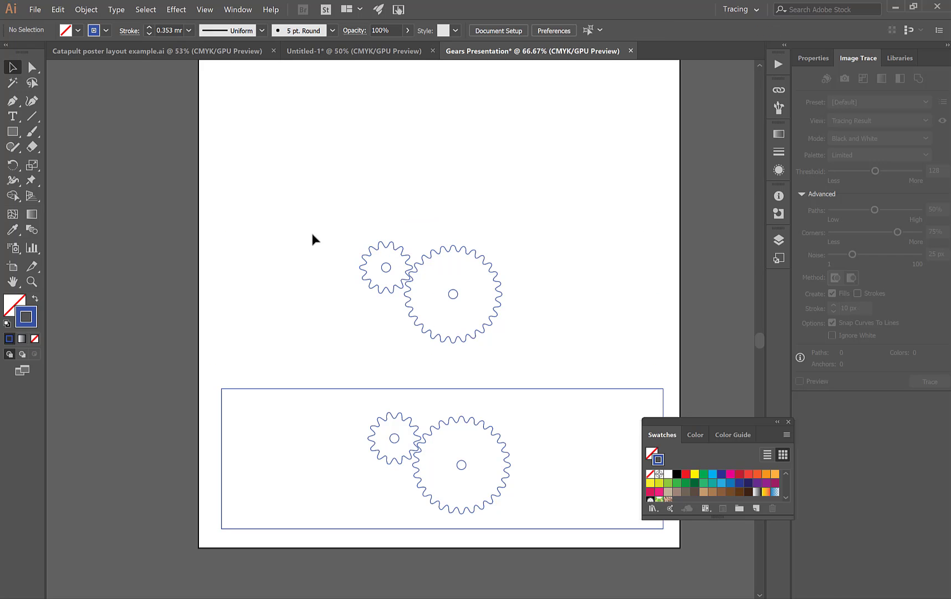
pyautogui.moveTo(313, 220); pyautogui.dragTo(548, 347)
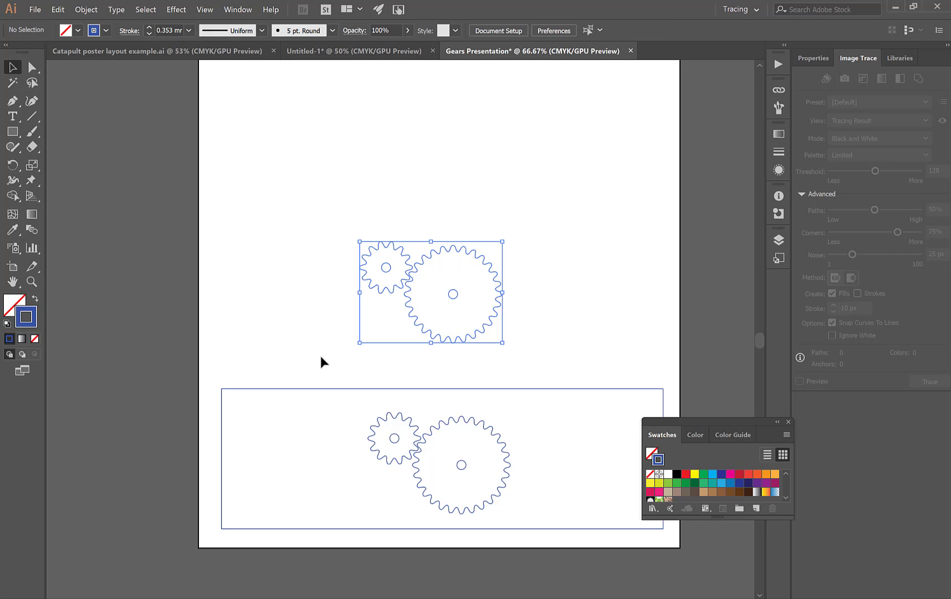
# Set the stroke colour of the copied gears above the lower rectangle to RGB 255, 0, 0.
pyautogui.doubleClick(26, 317)
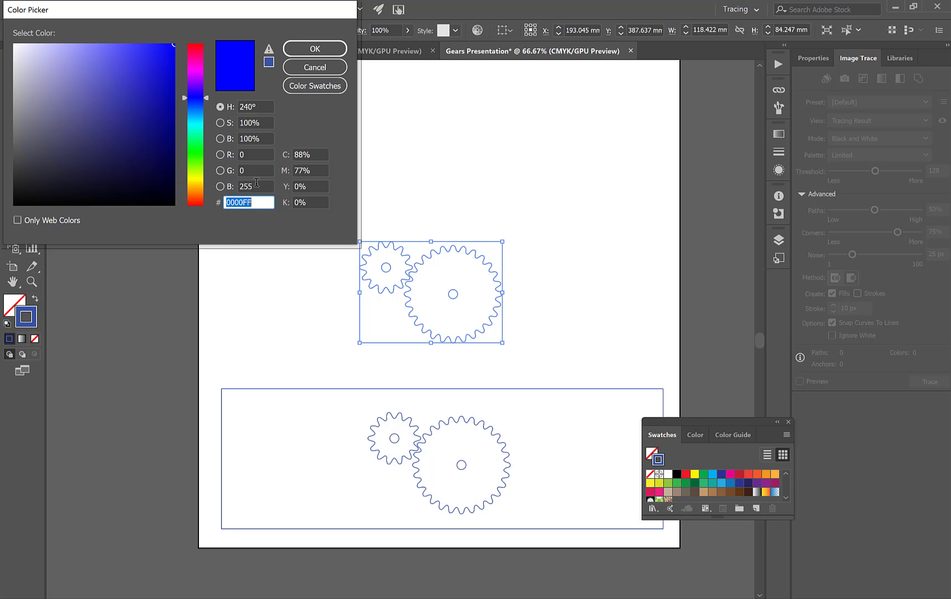
pyautogui.click(257, 184)
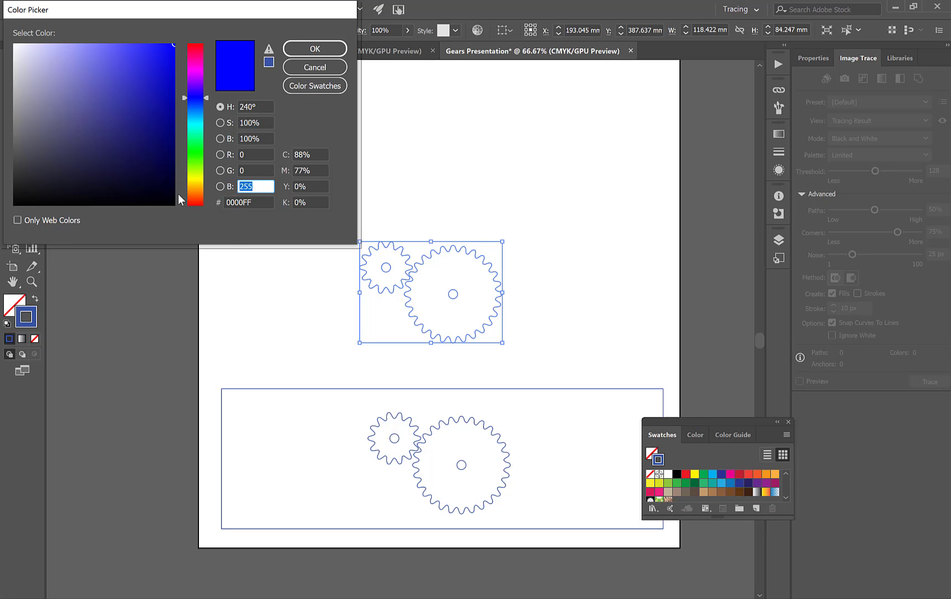
pyautogui.write('0')
pyautogui.click(270, 154)
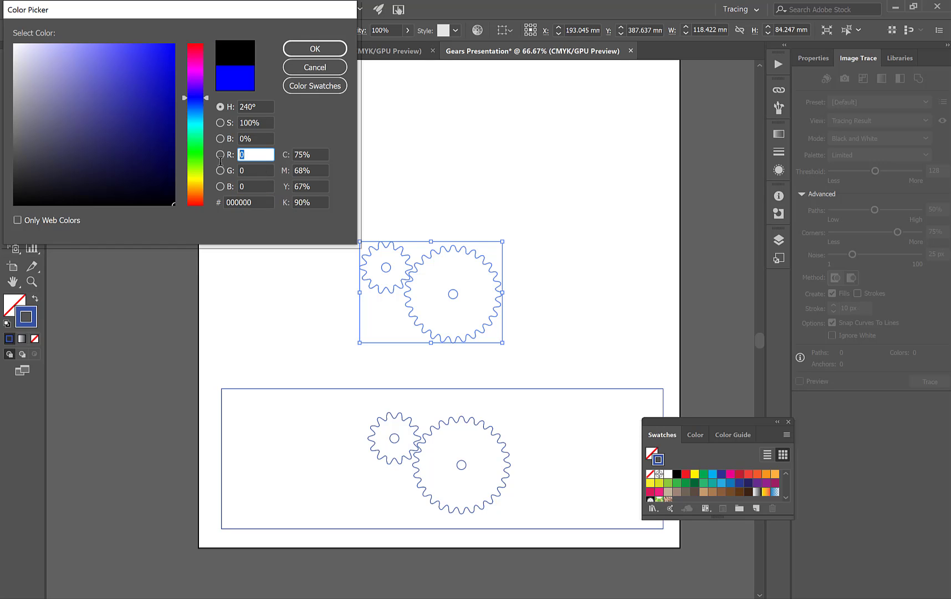
pyautogui.write('255')
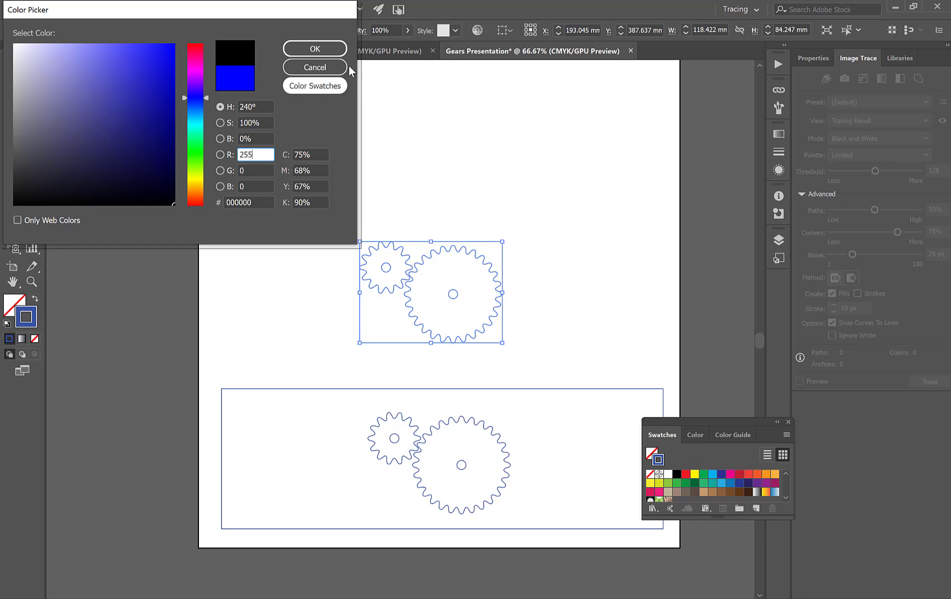
pyautogui.click(326, 52)
pyautogui.click(442, 176)
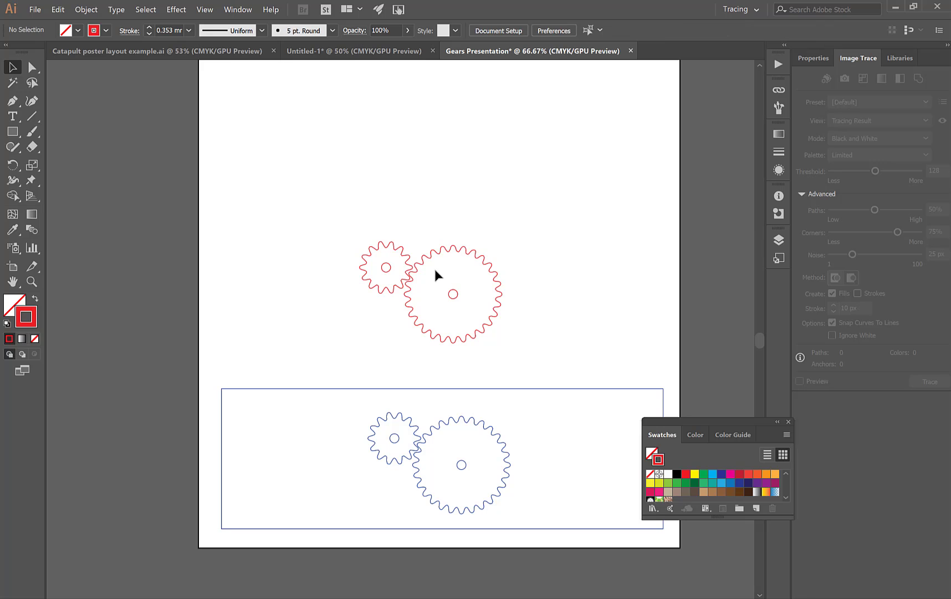
pyautogui.scroll(2, 410, 283)
pyautogui.scroll(1, 429, 270)
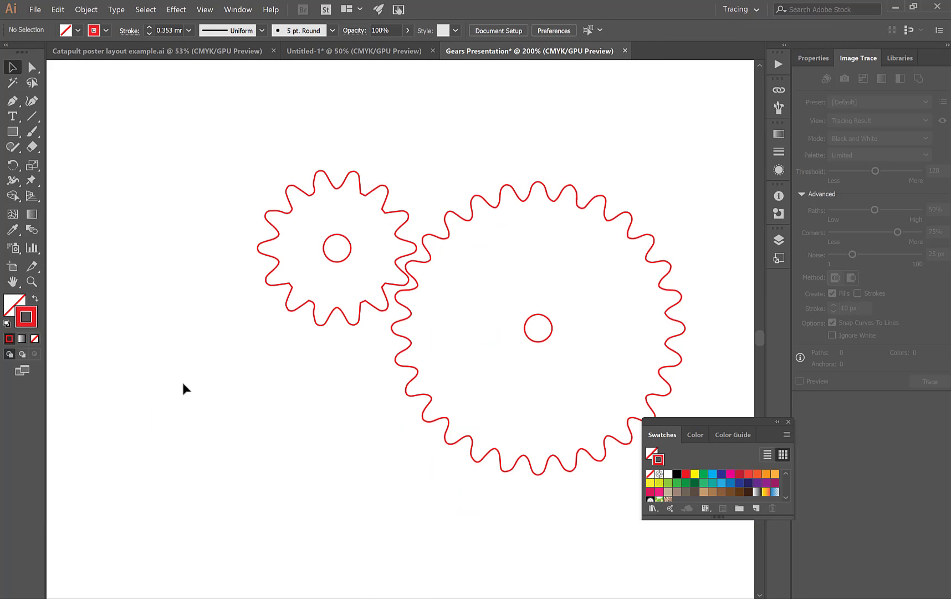
pyautogui.scroll(-3, 183, 380)
pyautogui.scroll(-3, 436, 384)
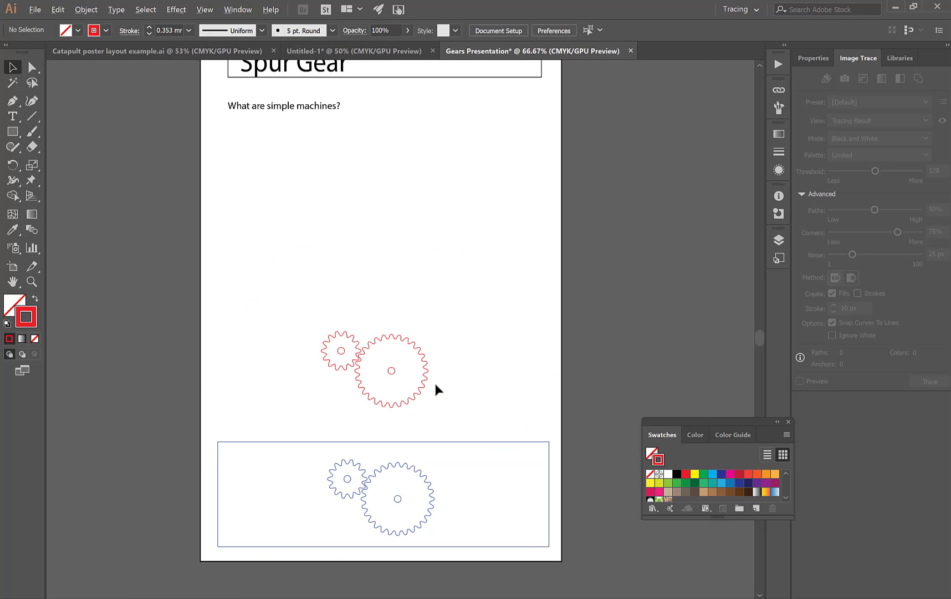